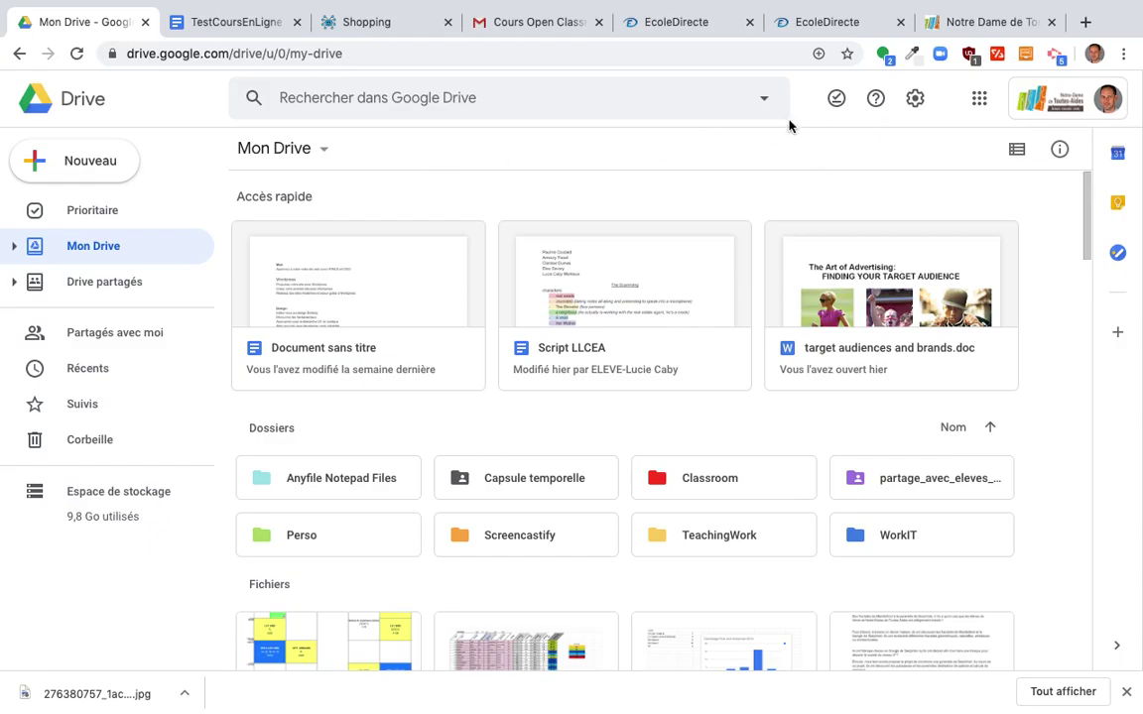
- Open Google Agenda and create an event titled "CoursAnglaisDemiGroupe2G"
click(973, 100)
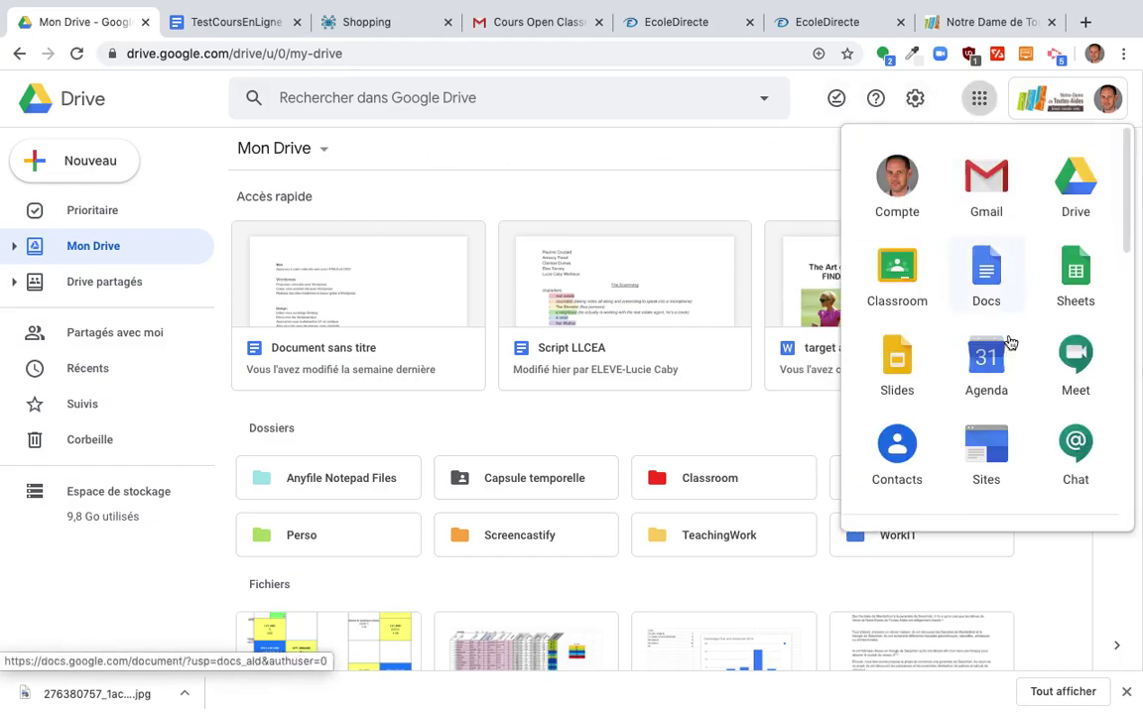
click(988, 376)
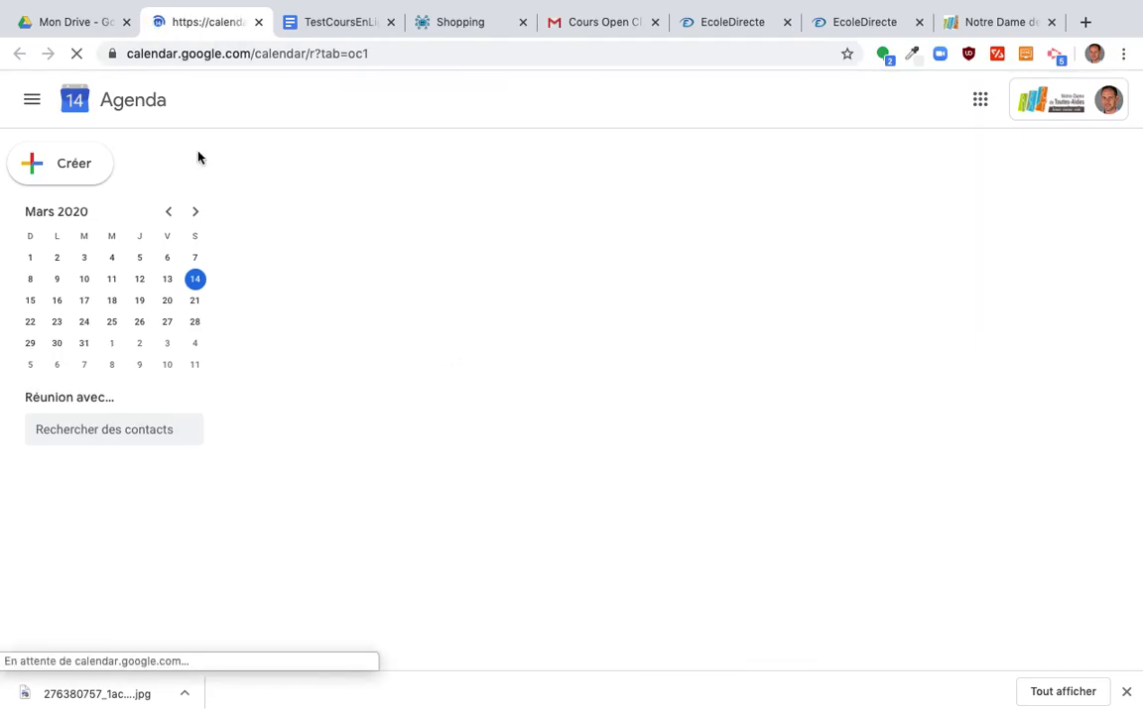
click(41, 172)
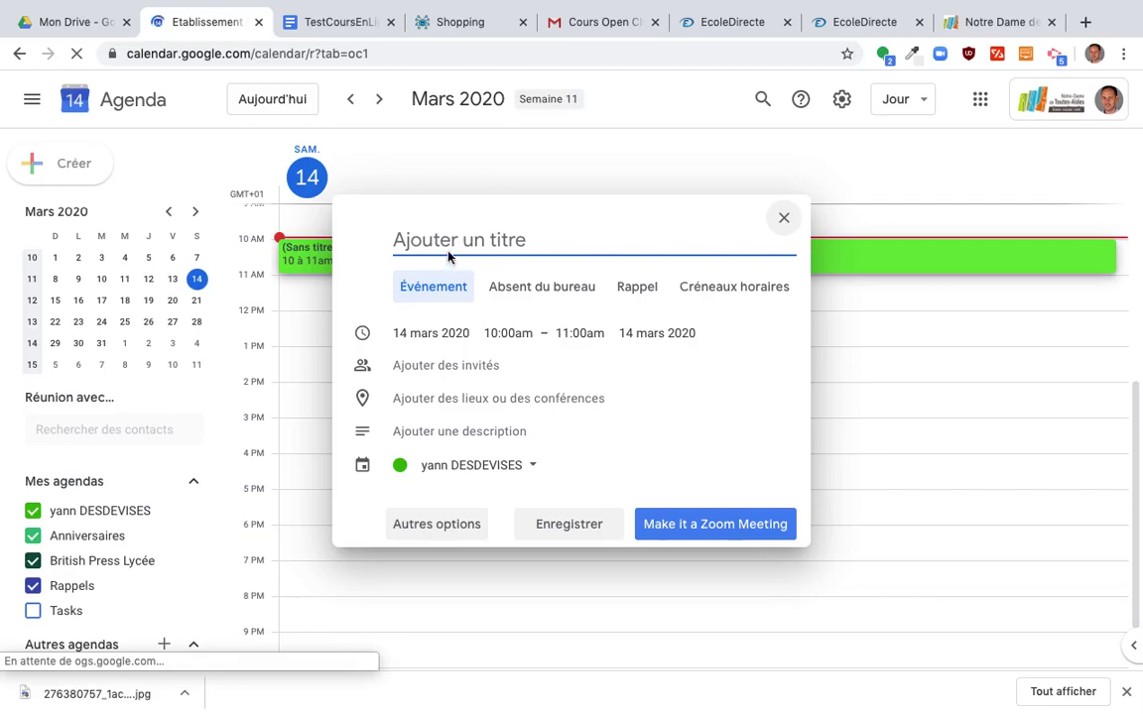
text(CoursAnglaisDemi)
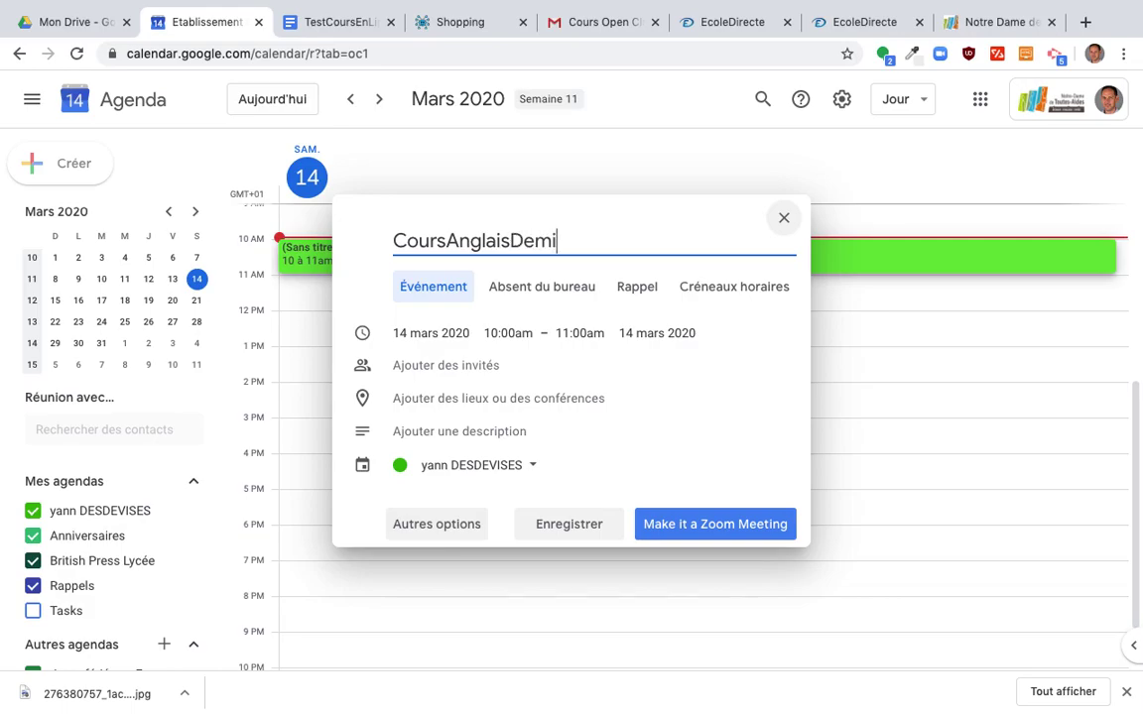
text(Groupe)
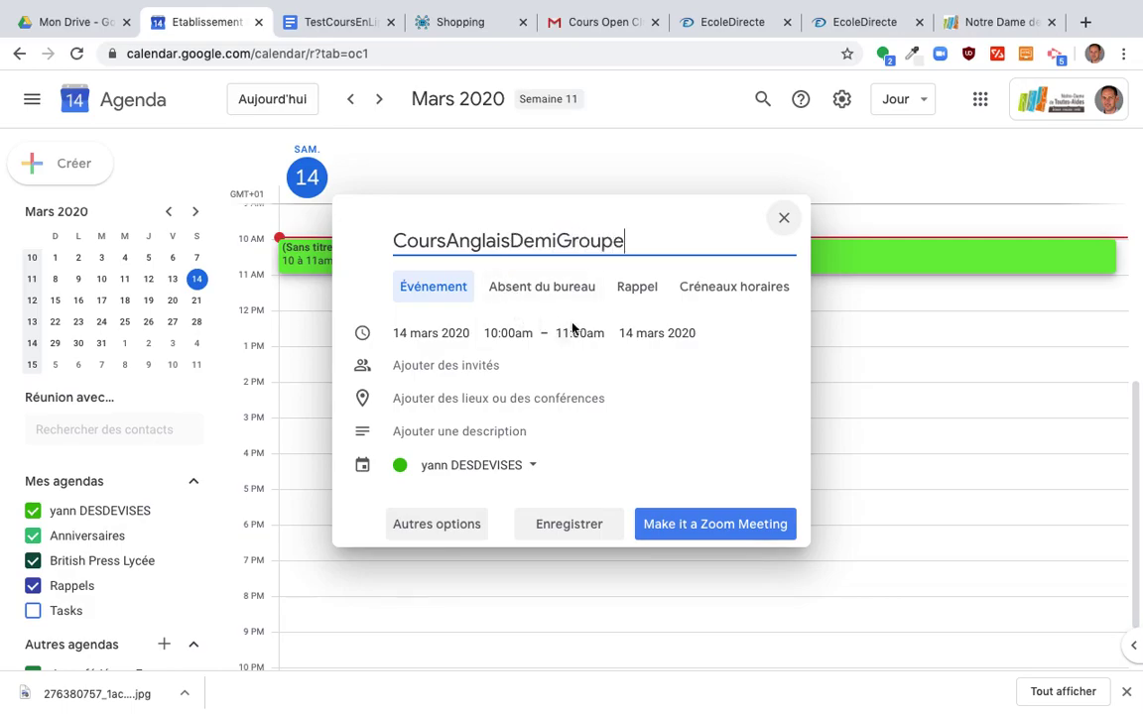
text(2G)
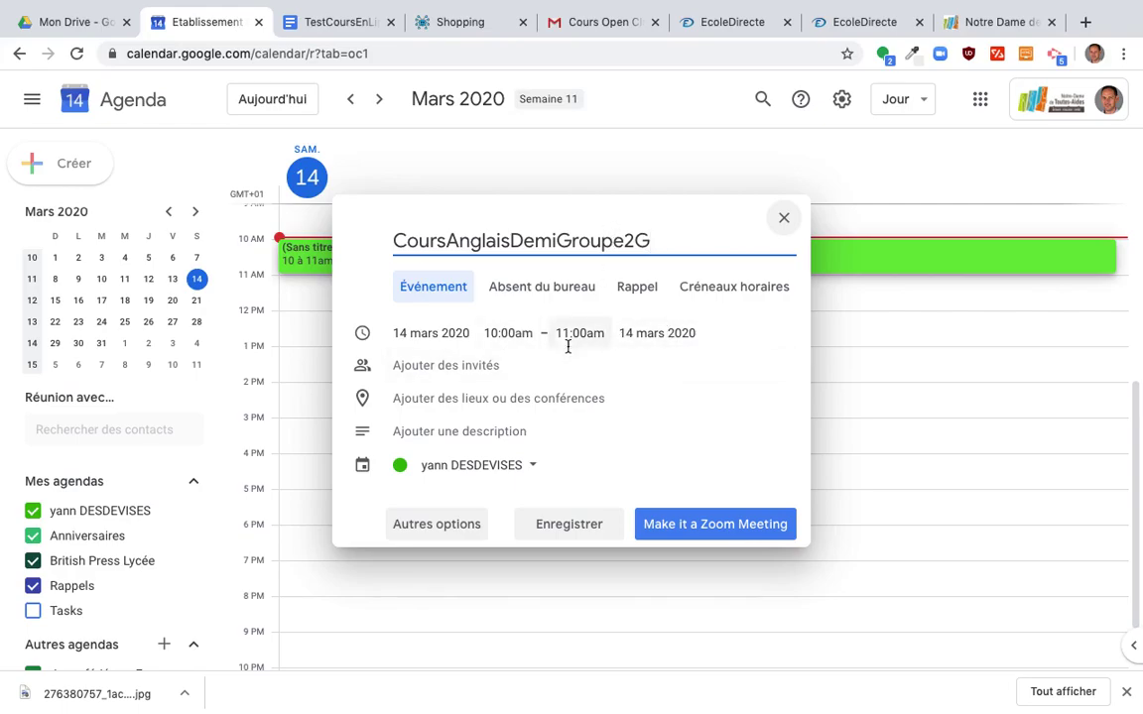
click(473, 371)
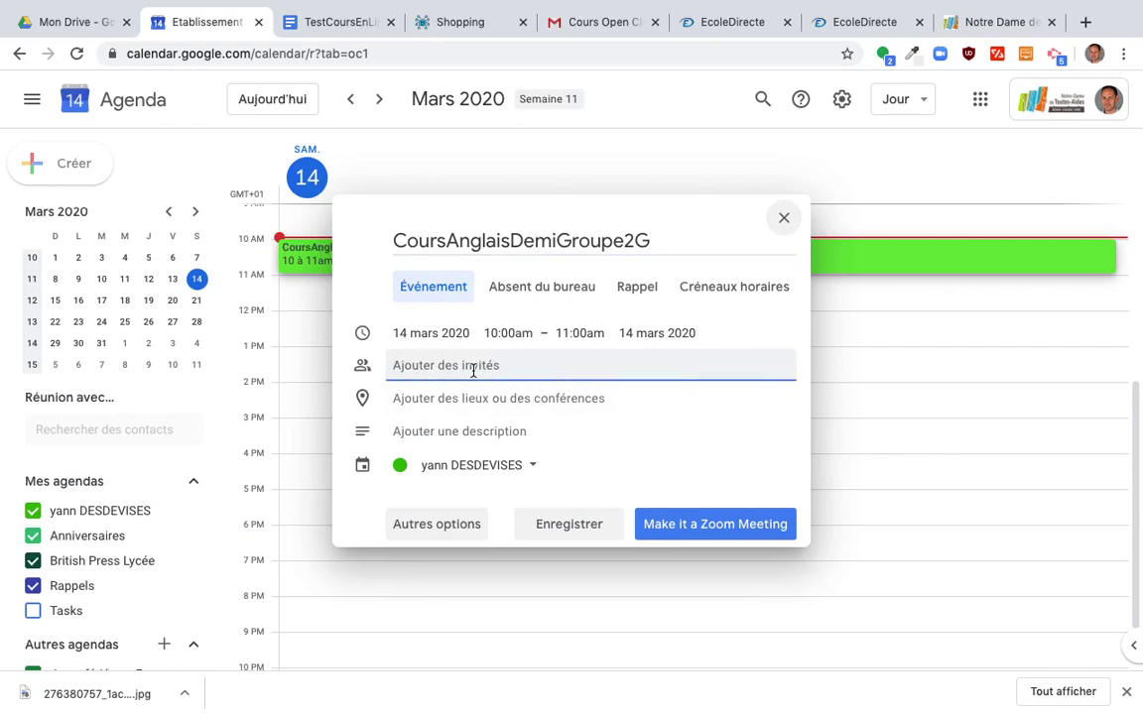
text(2G)
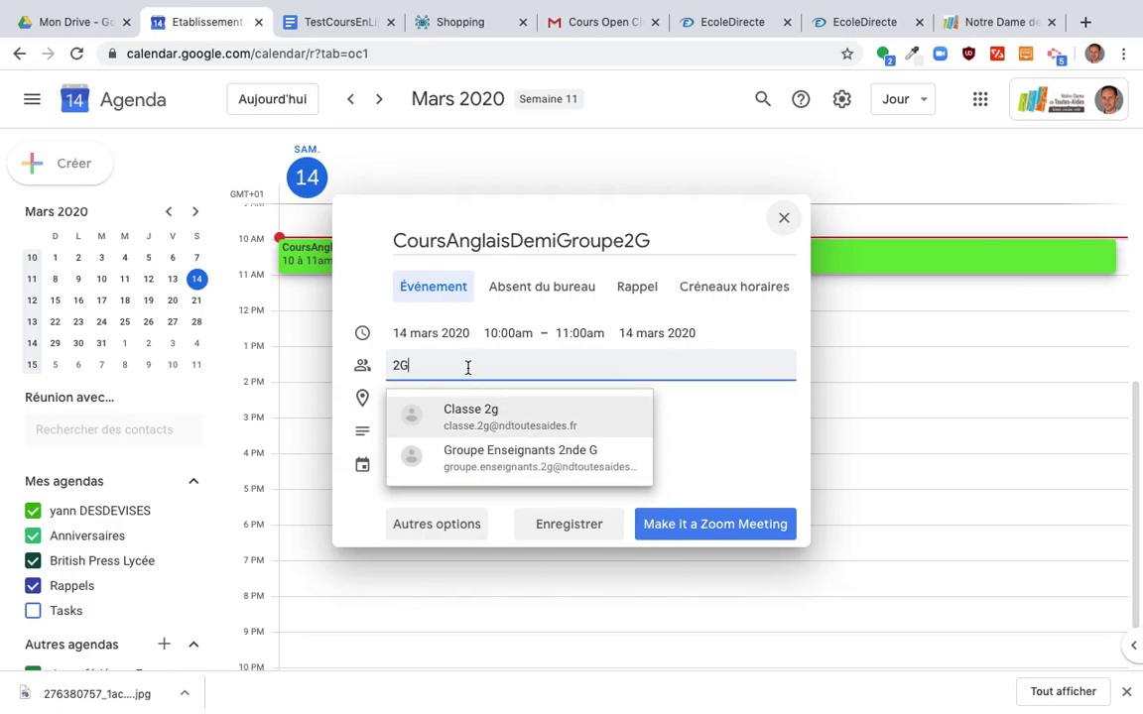
key(BackSpace)
key(BackSpace)
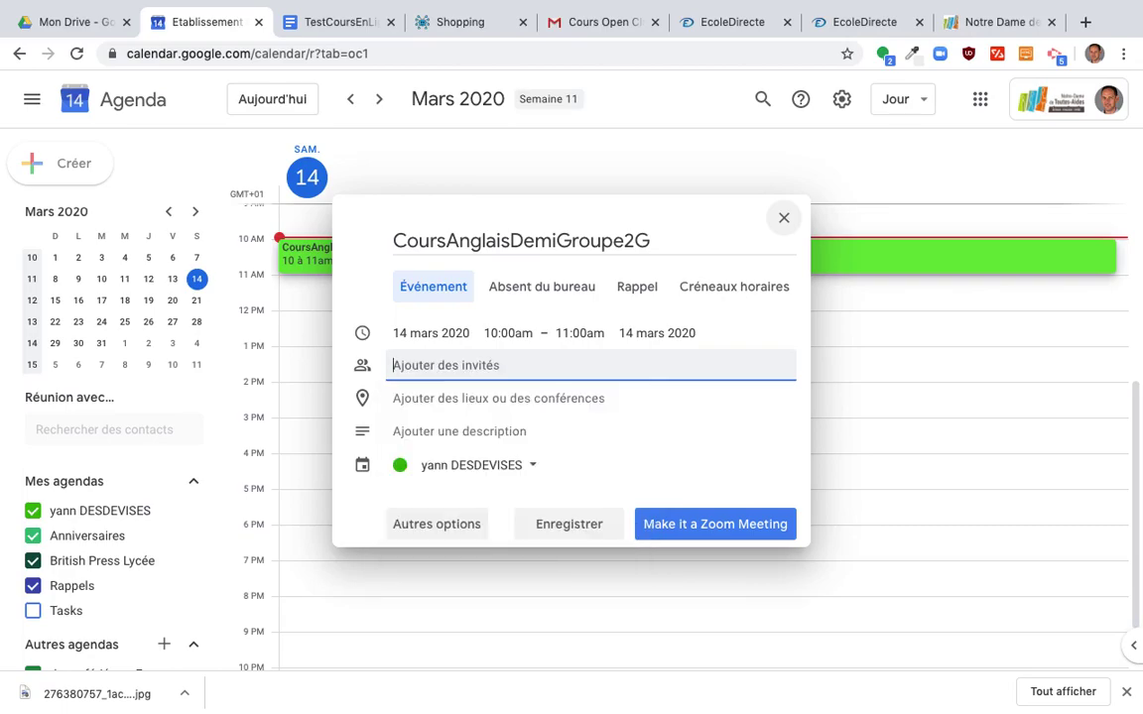
text(jenn)
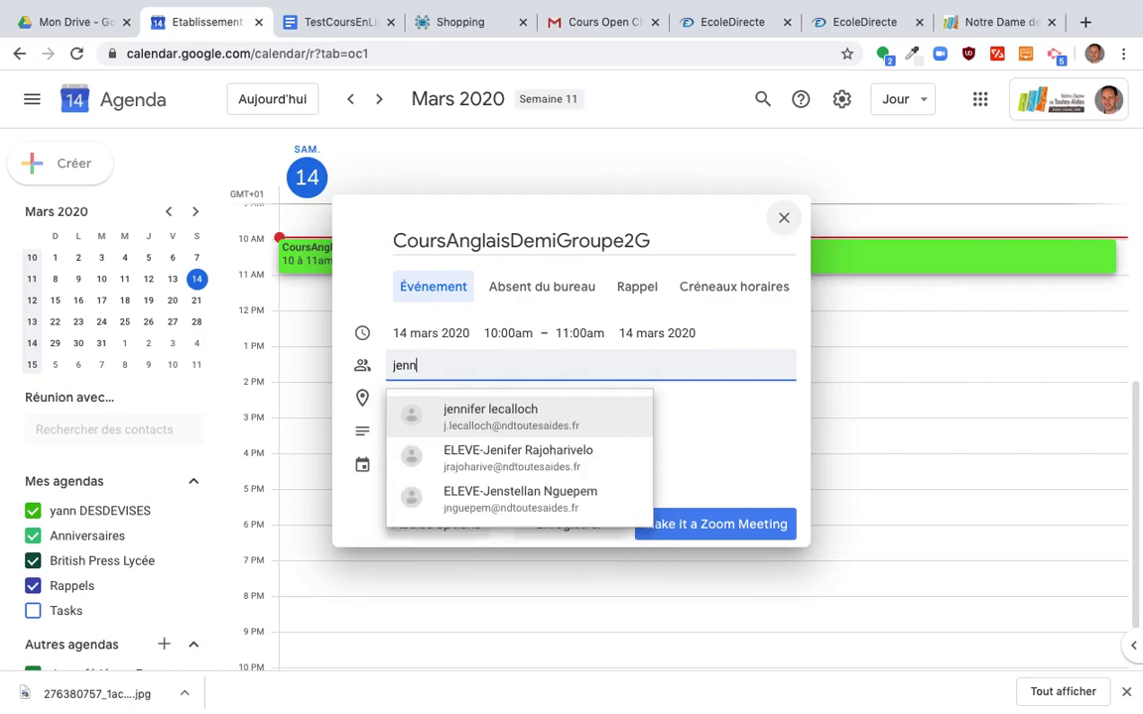
key(BackSpace)
key(BackSpace)
key(BackSpace)
key(BackSpace)
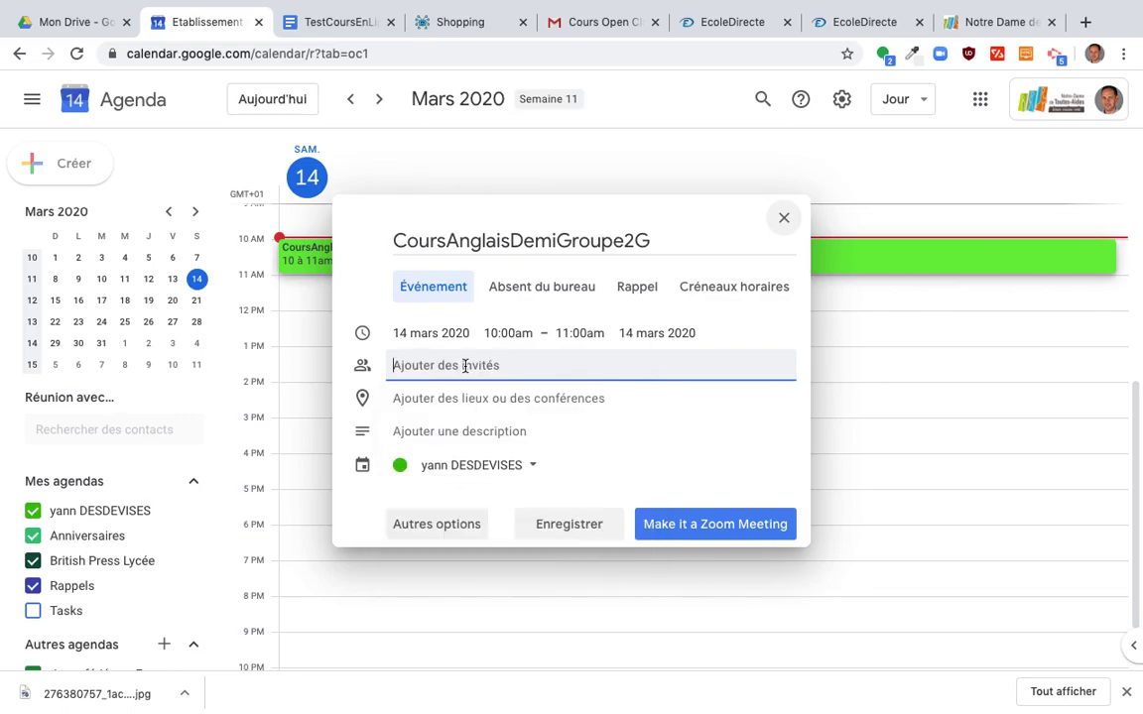
text(2G)
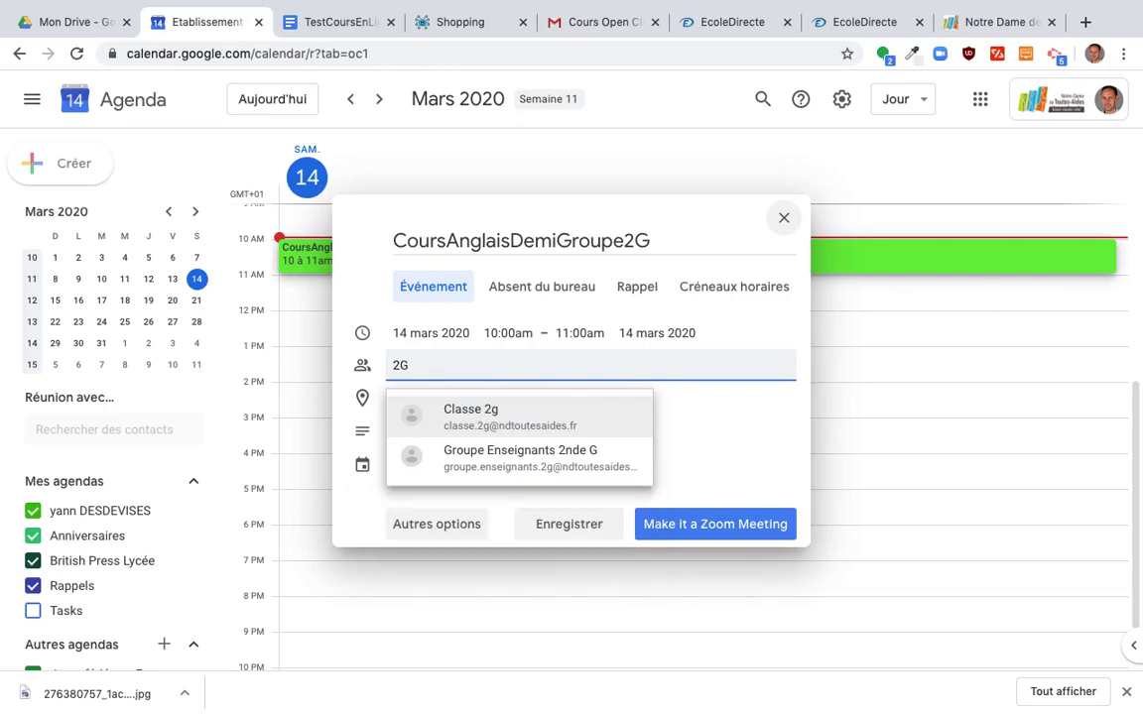
key(BackSpace)
key(BackSpace)
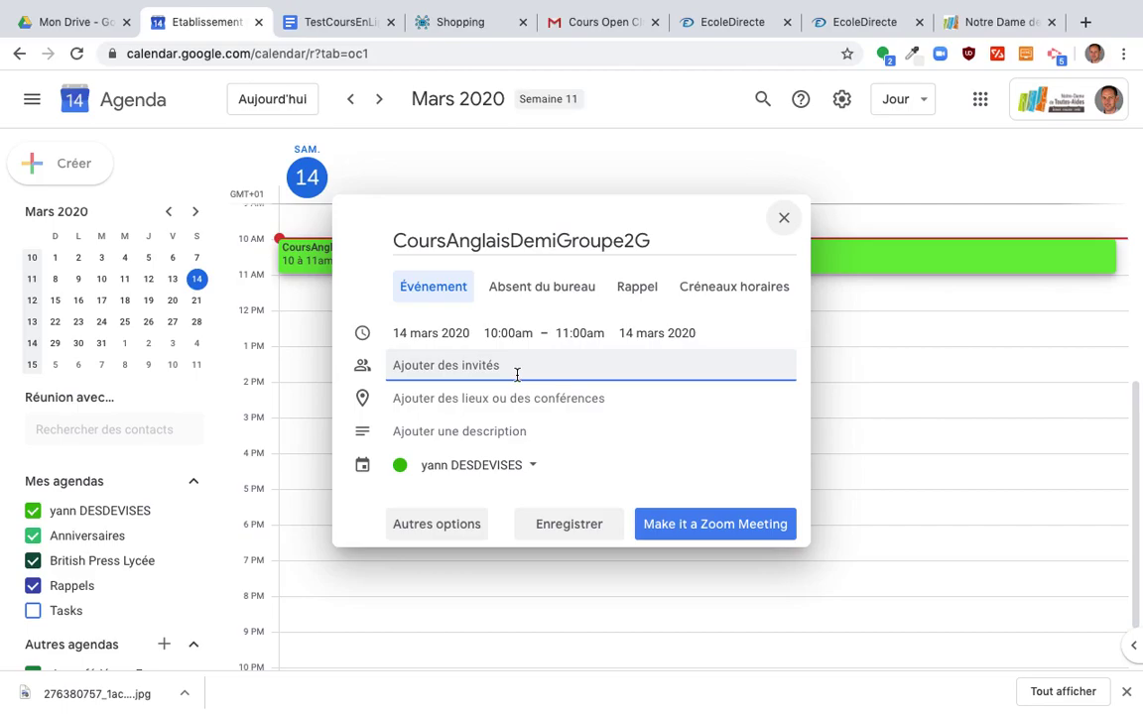
- Add a colleague as a guest of the event and replace its Hangouts Meet video conference with a new one
text(j)
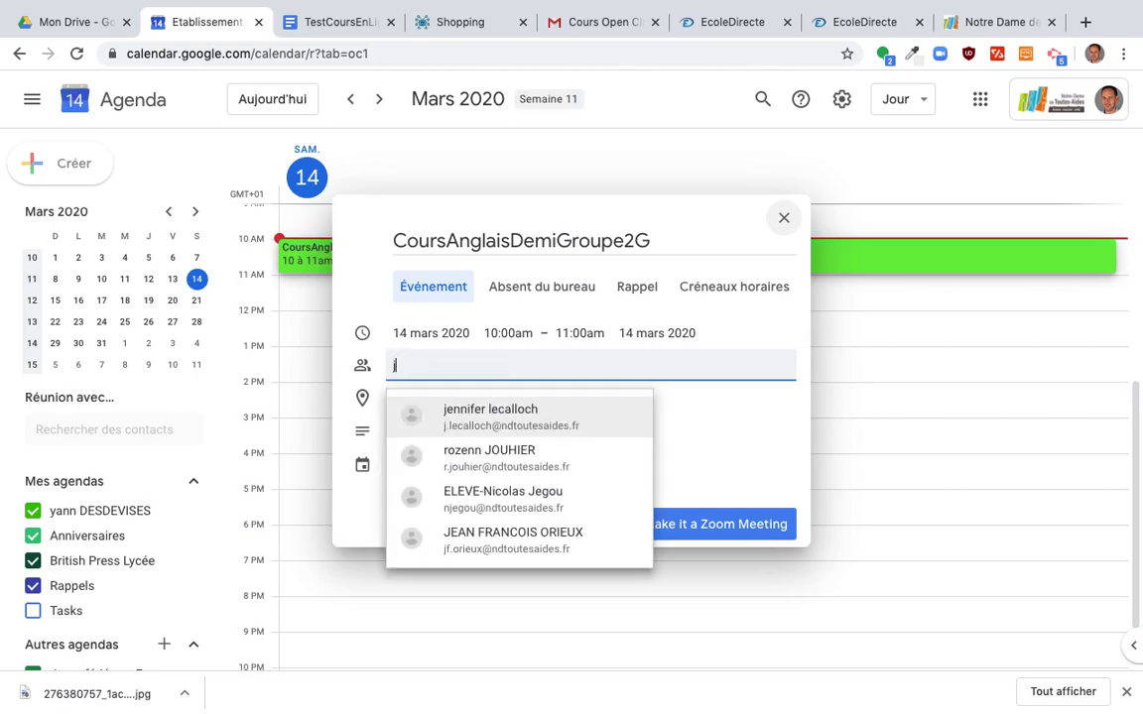
click(520, 421)
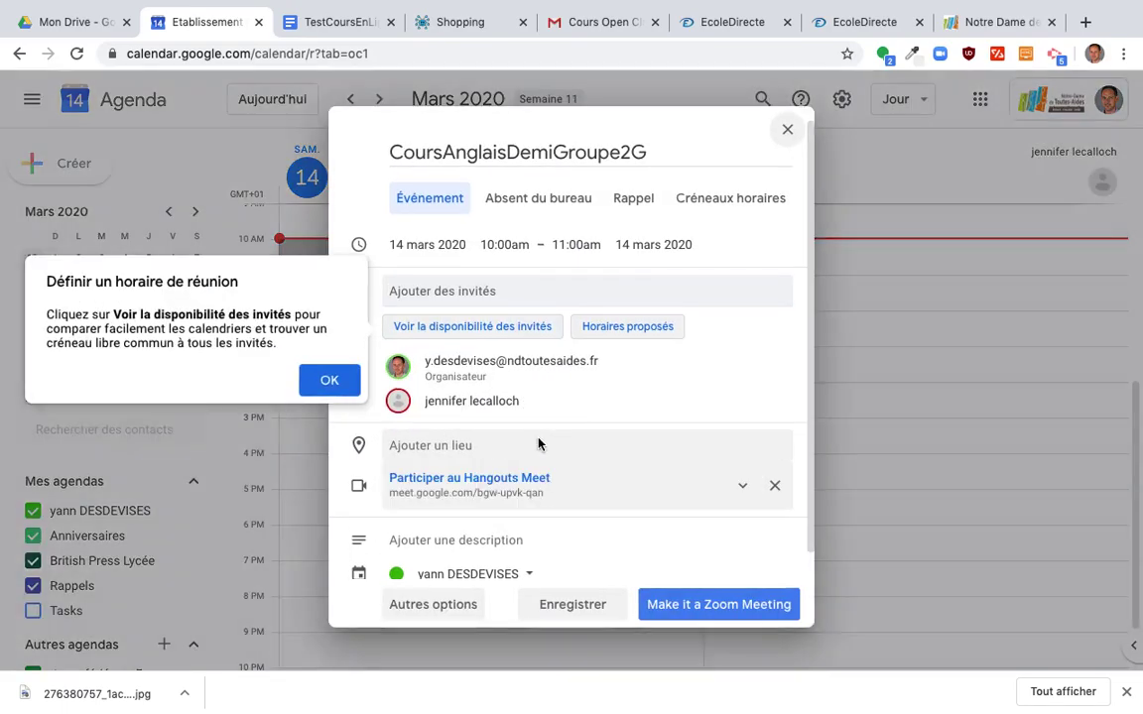
click(326, 383)
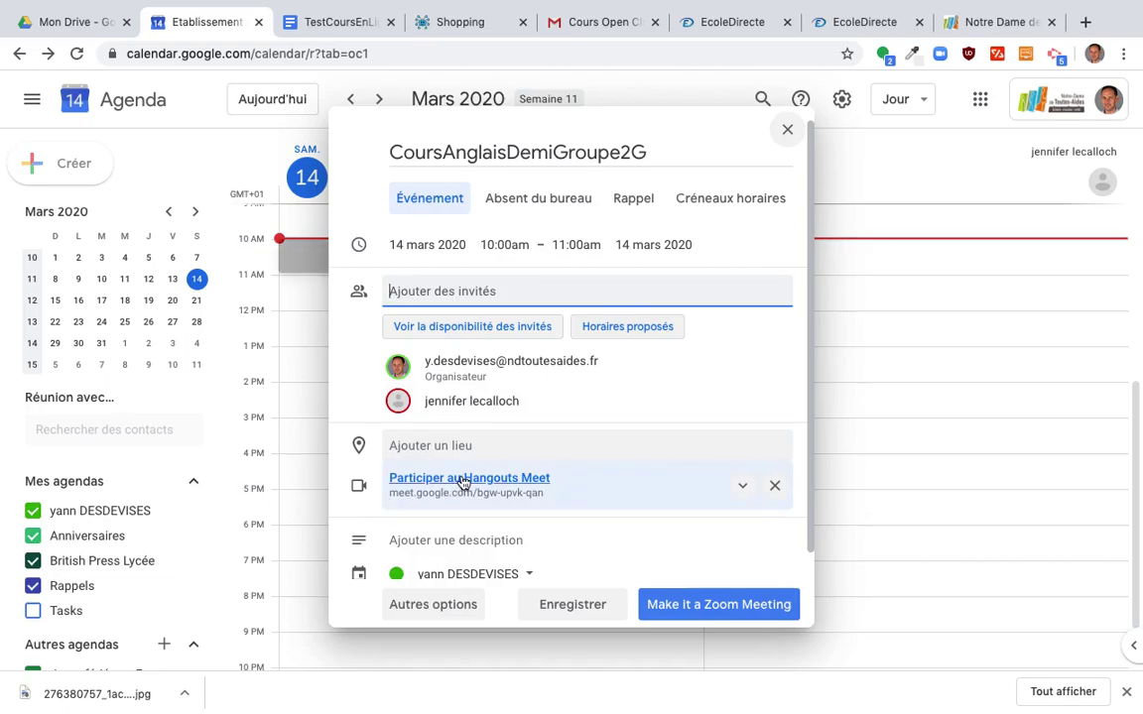
click(774, 485)
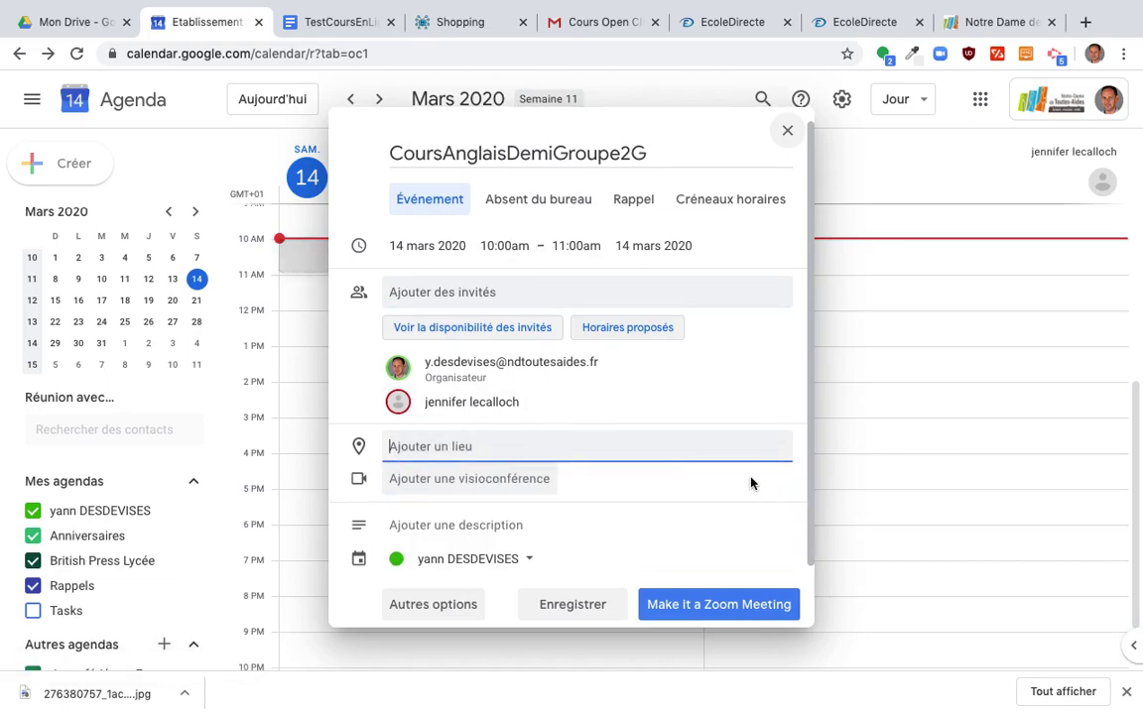
click(449, 479)
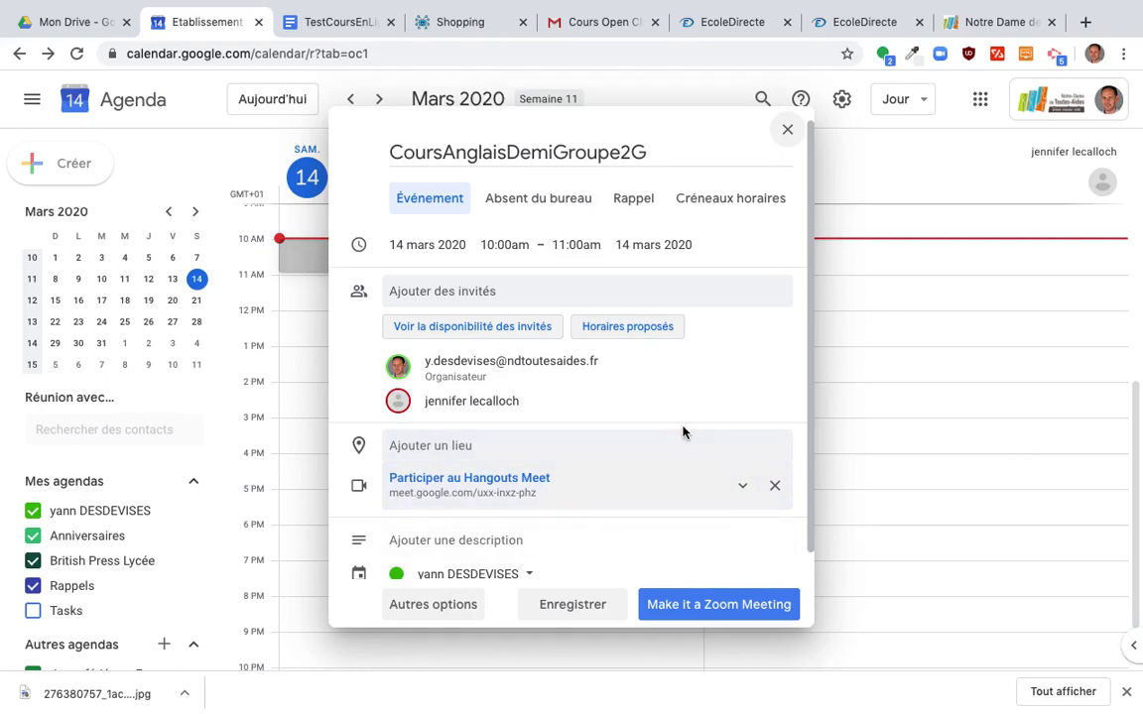
- Save the event and send the invitation e-mails to its guests
scroll(680, 436, down, 1)
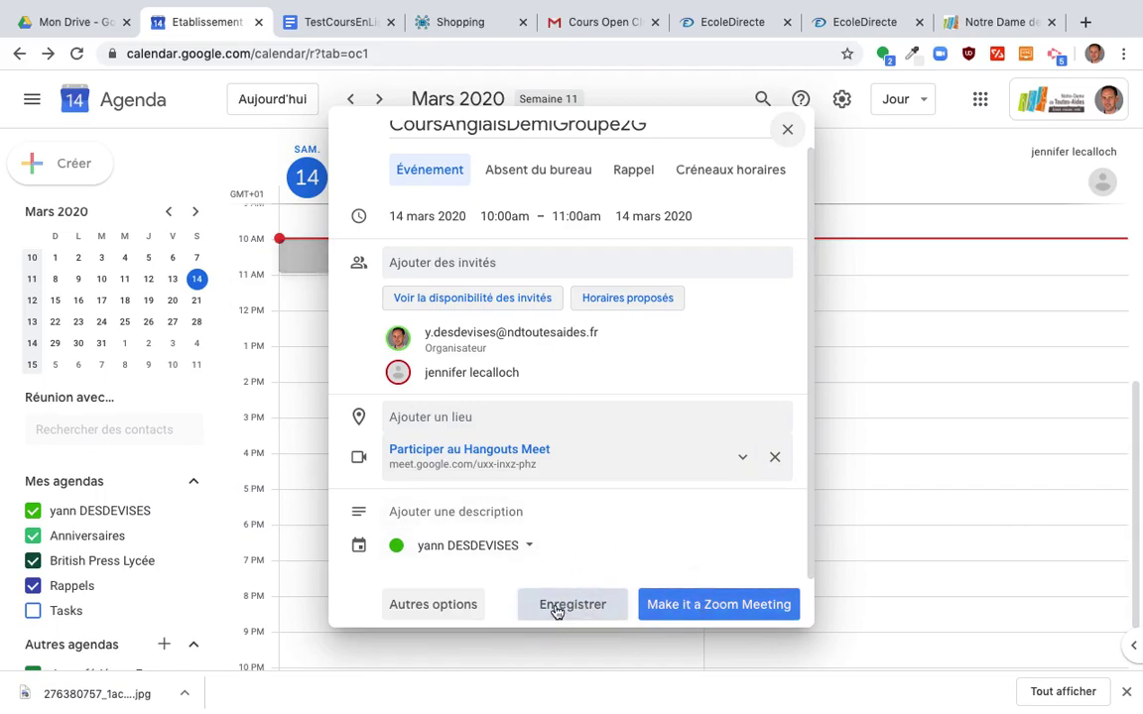
scroll(603, 388, up, 1)
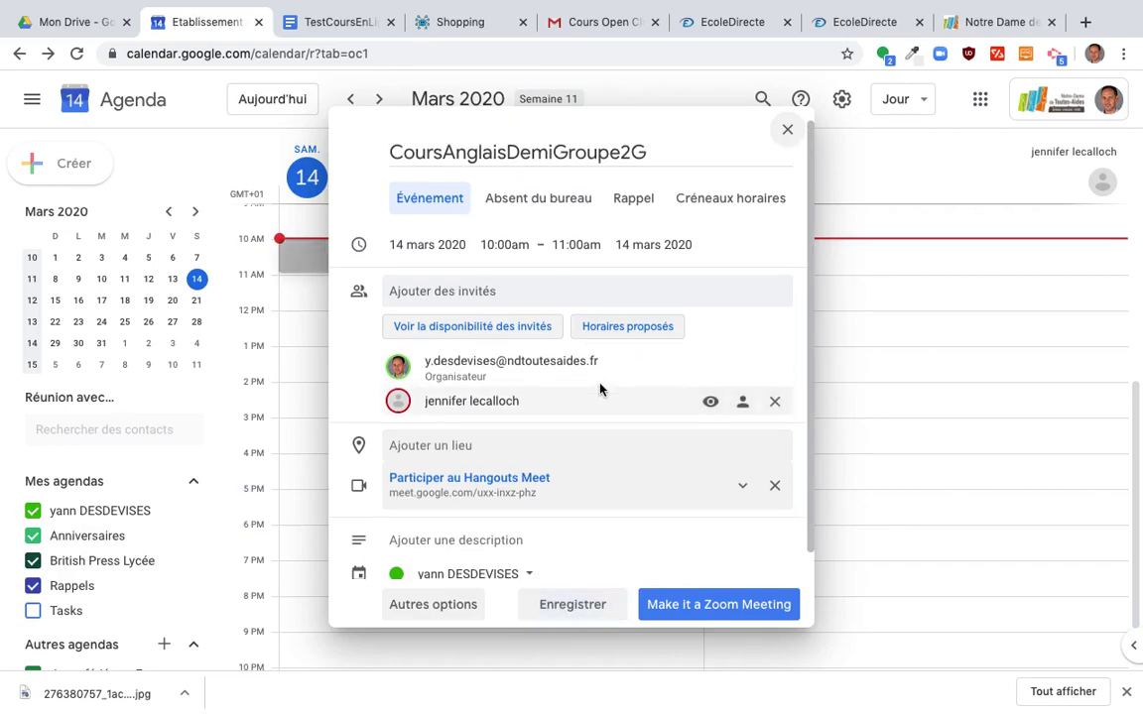
scroll(599, 389, down, 1)
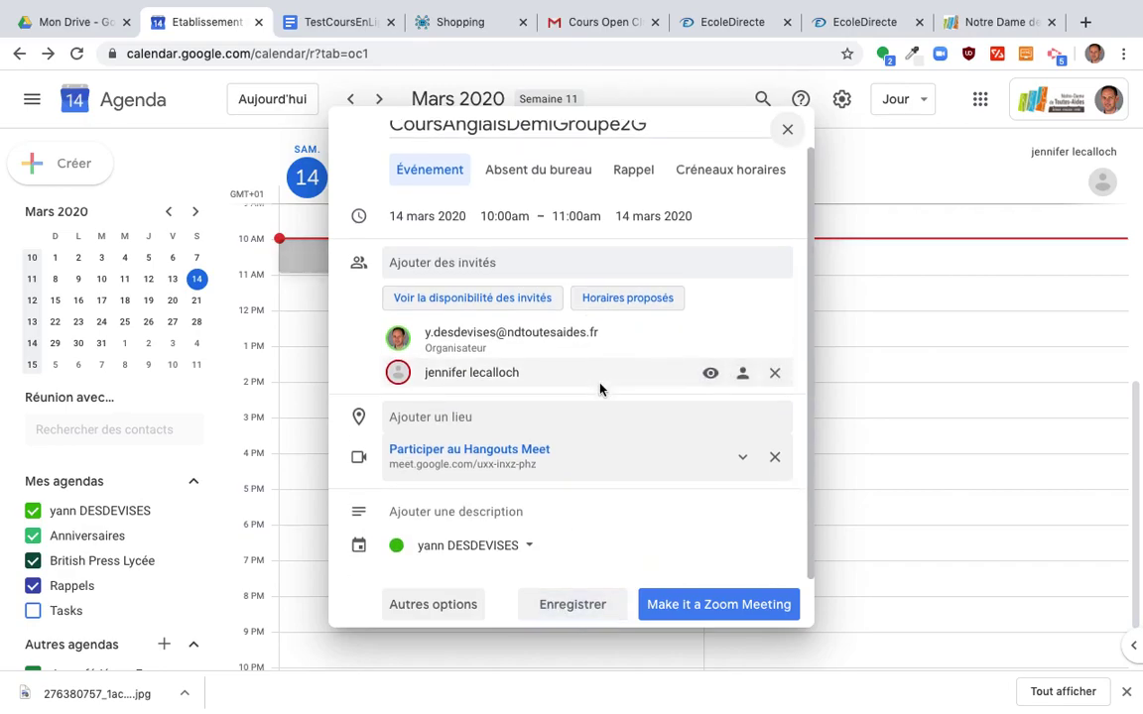
click(573, 606)
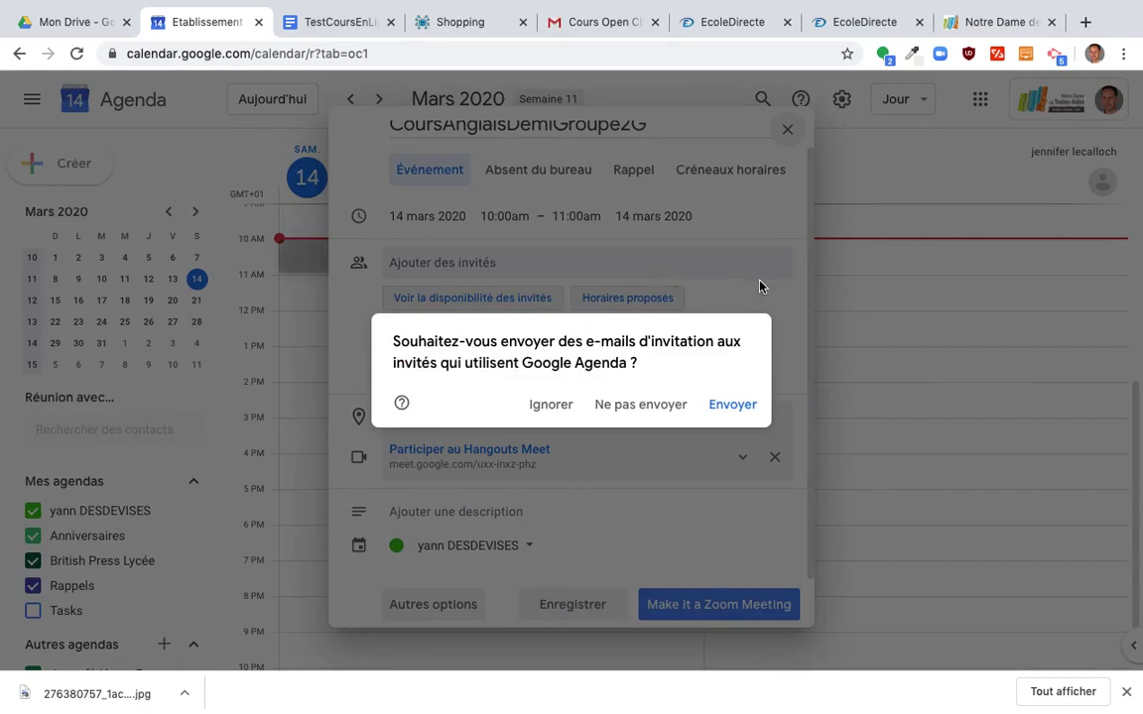
click(712, 415)
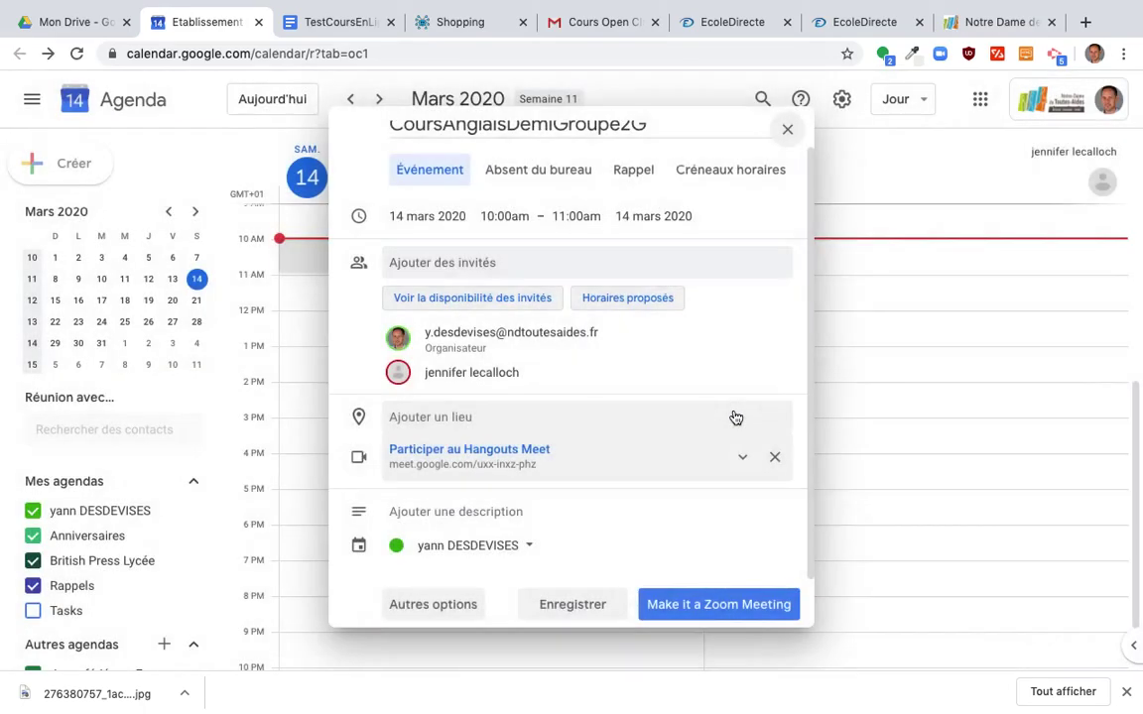
- Examine the saved event's details, including its Hangouts Meet link, and close them
click(437, 263)
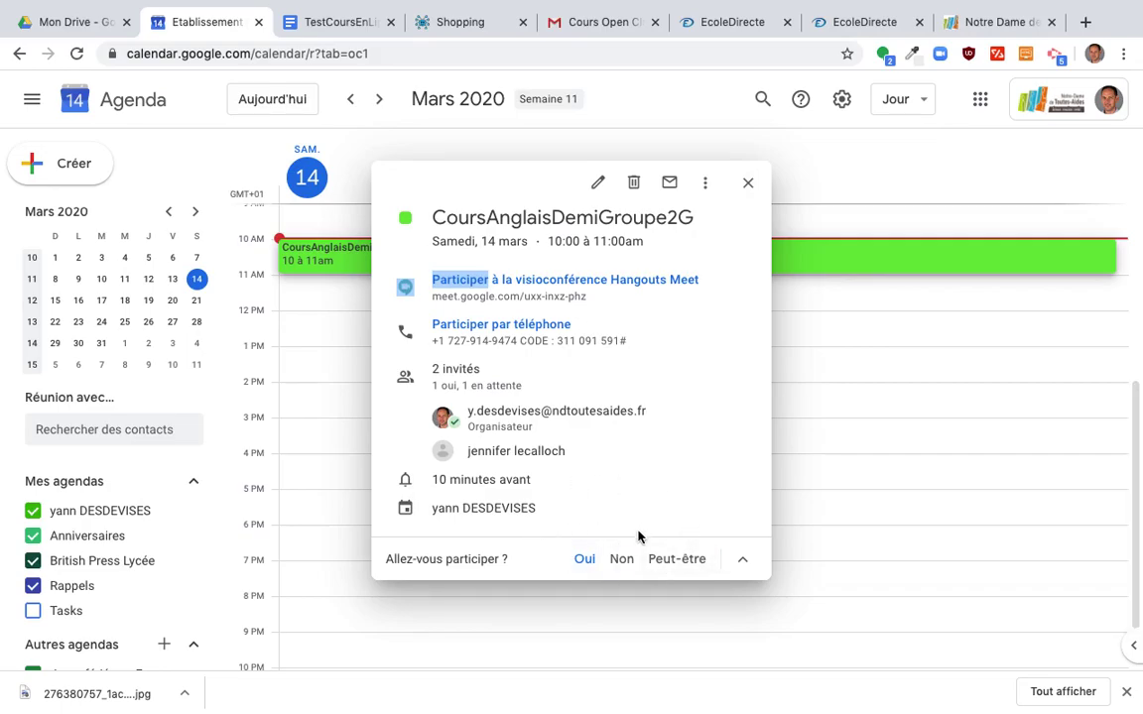
click(748, 188)
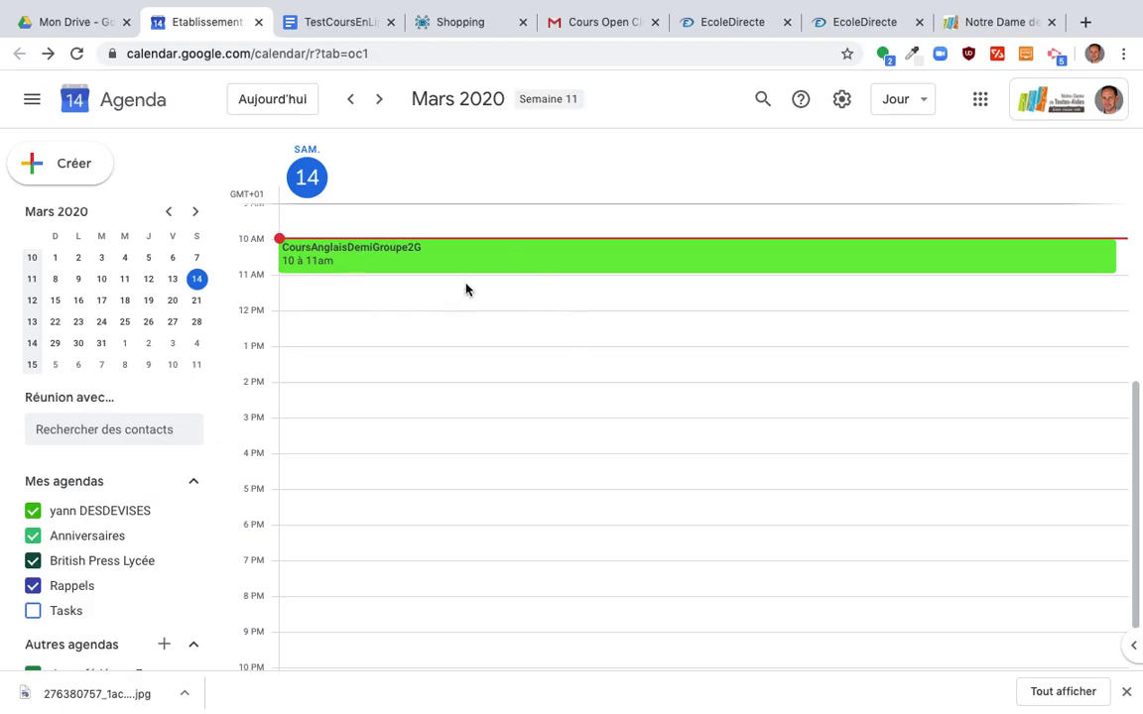
- Return to Google Drive, open Hangouts from the Google apps and start a video call
click(54, 22)
click(978, 100)
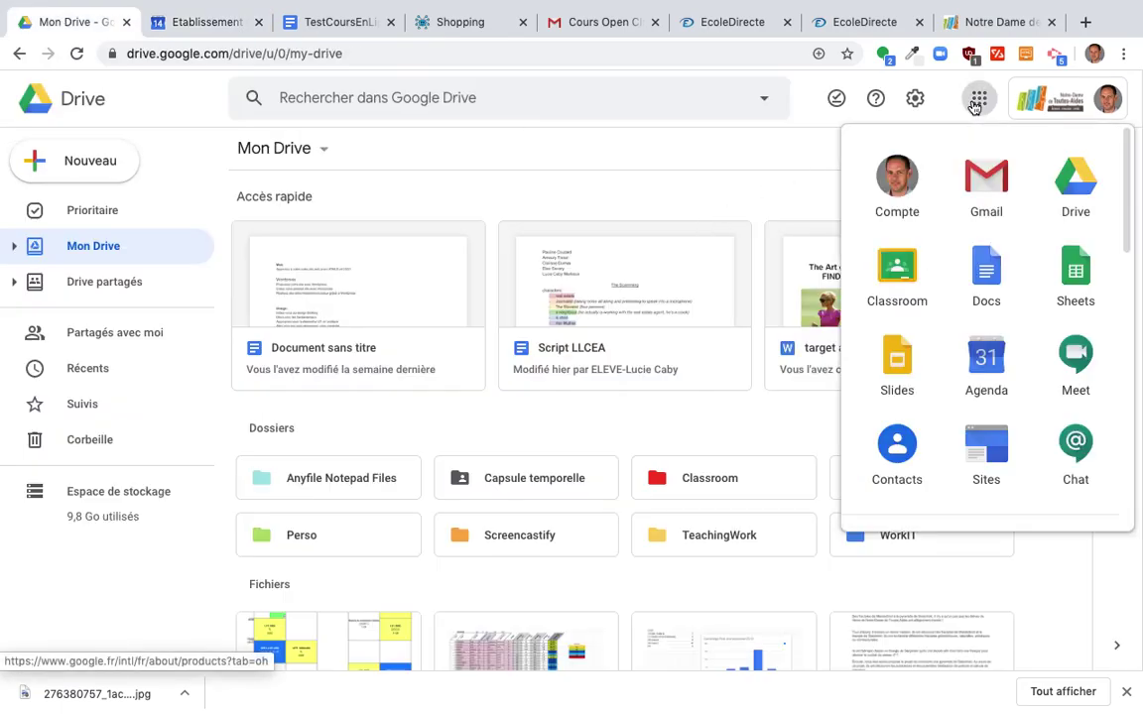
scroll(1010, 345, down, 5)
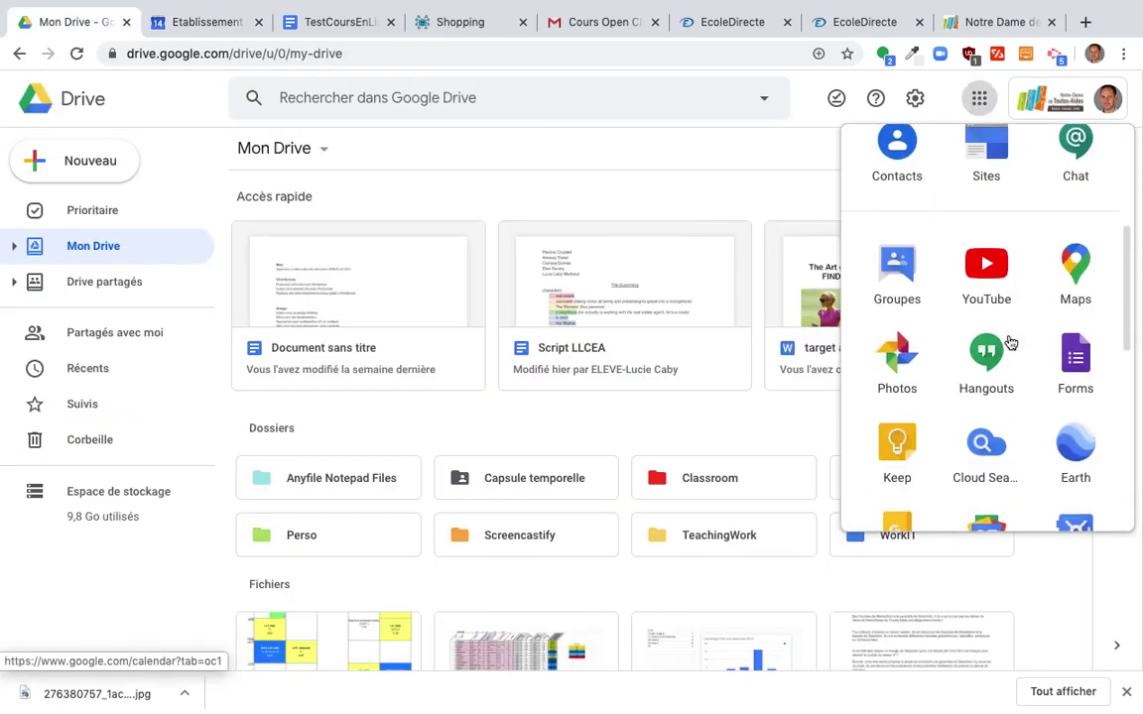
click(977, 363)
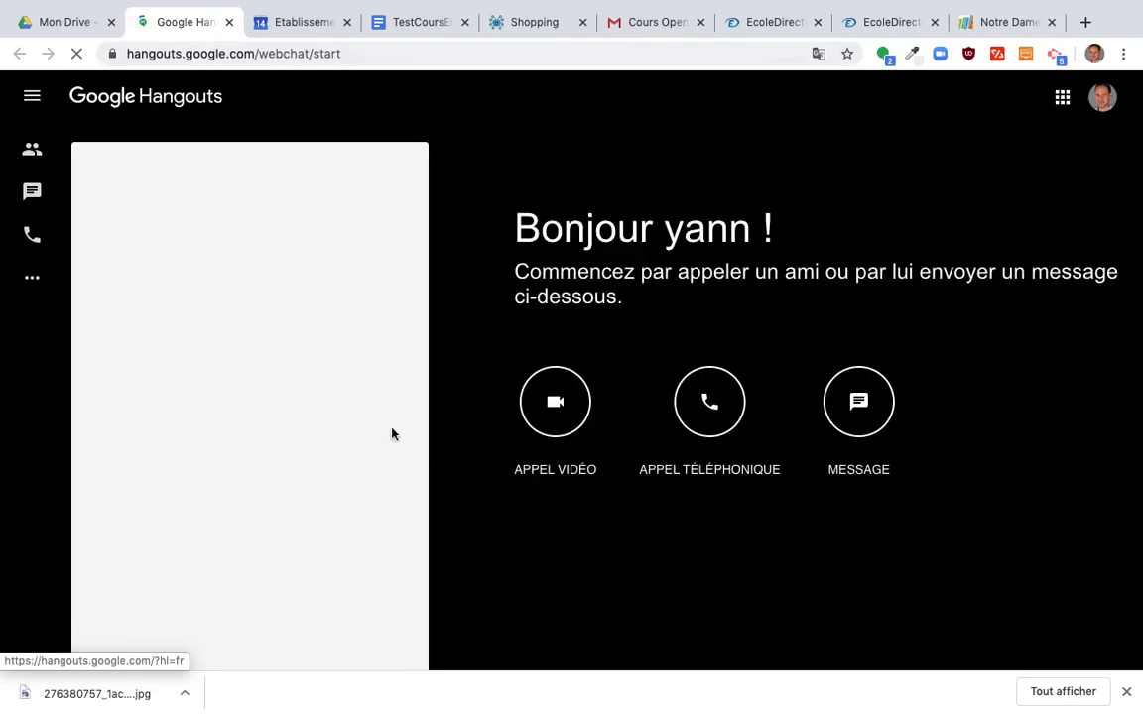
click(549, 417)
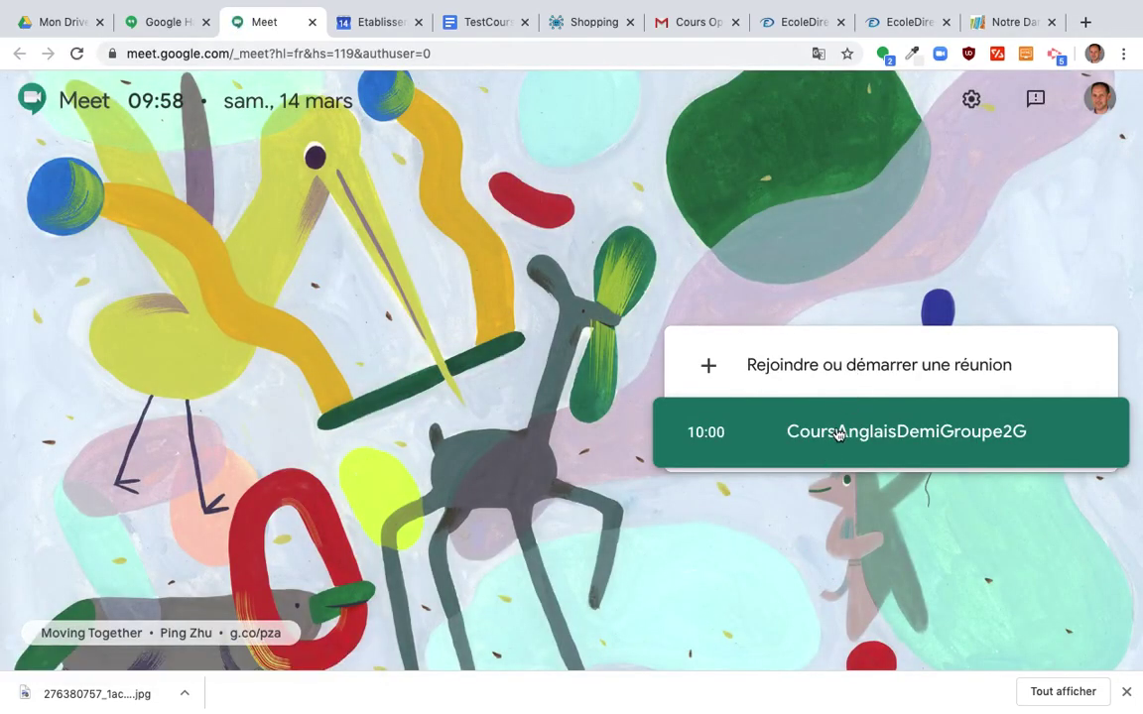
- Start a Meet meeting with the nickname "CoursAnglaisDemiGroupe2G" and join it
click(839, 369)
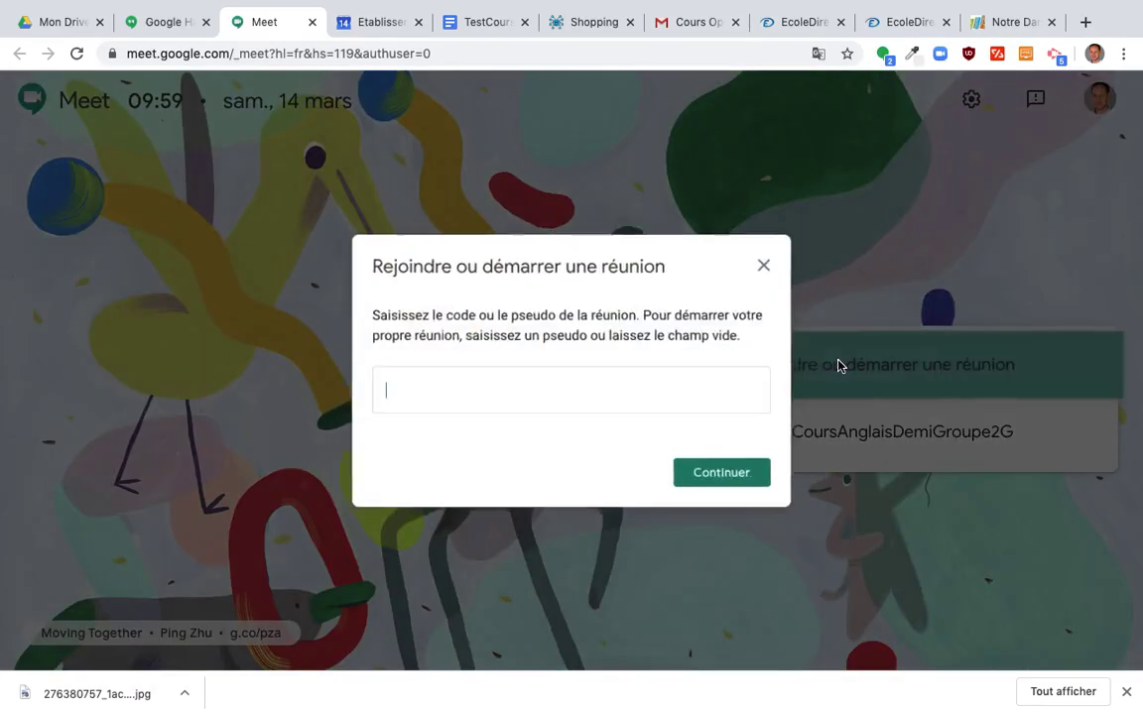
click(780, 254)
click(777, 366)
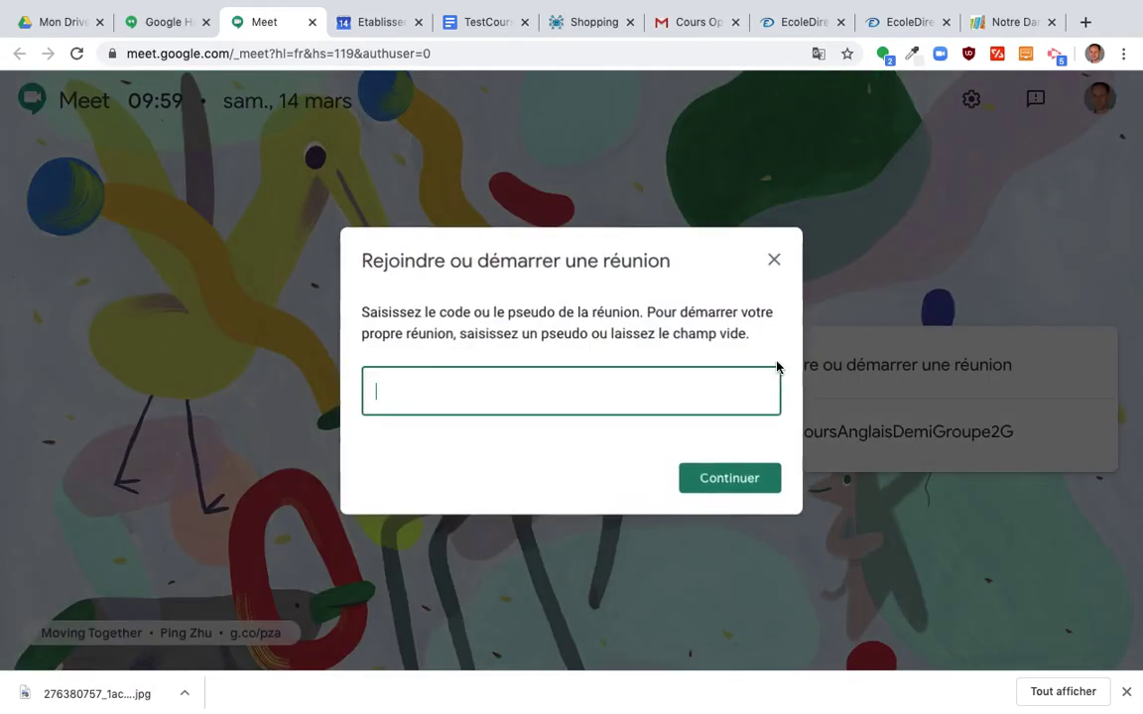
text(C)
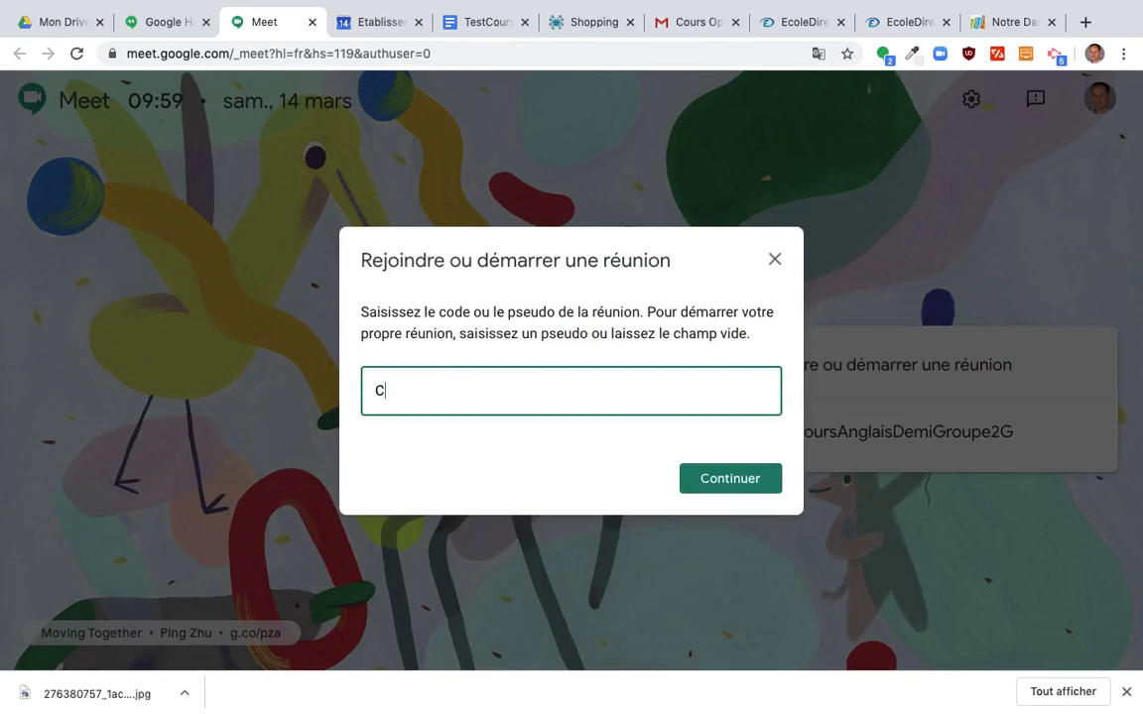
text(oursAngmaisDemiGroupe)
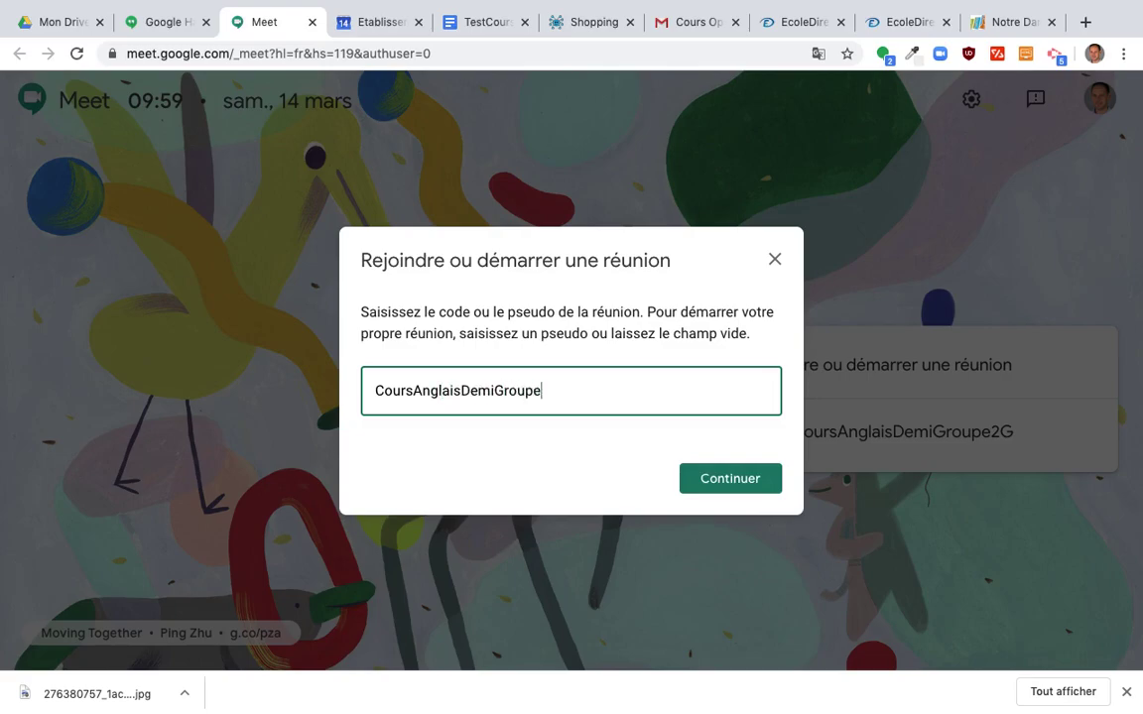
text(2G)
click(698, 480)
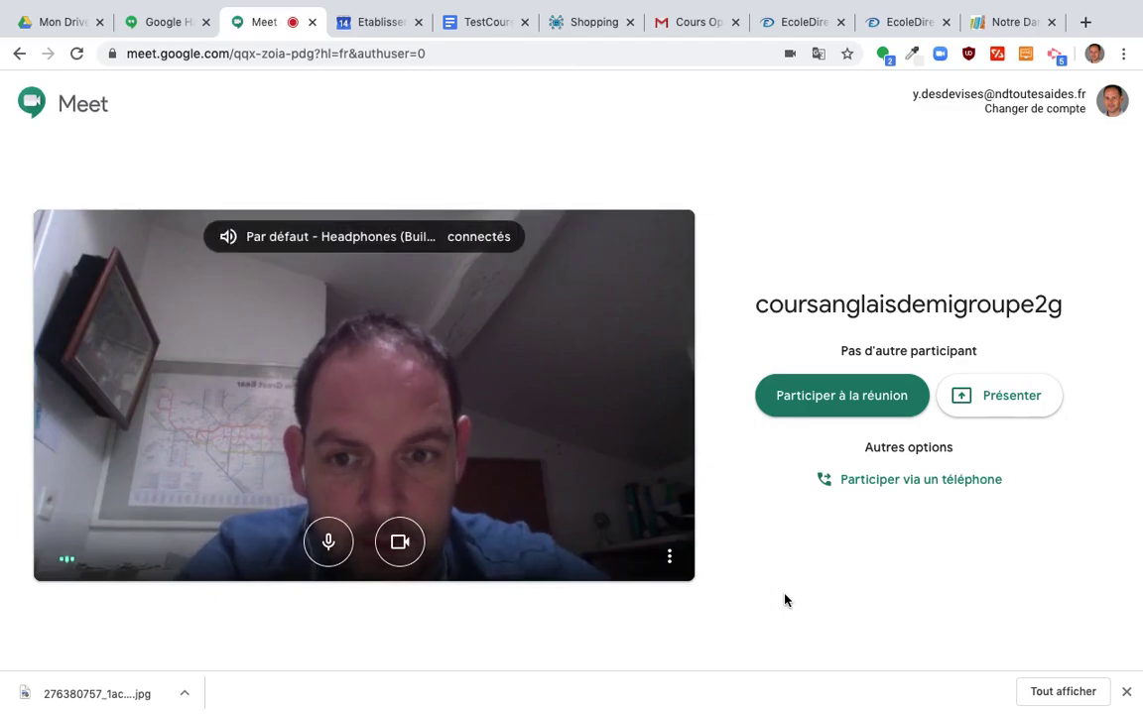
click(827, 397)
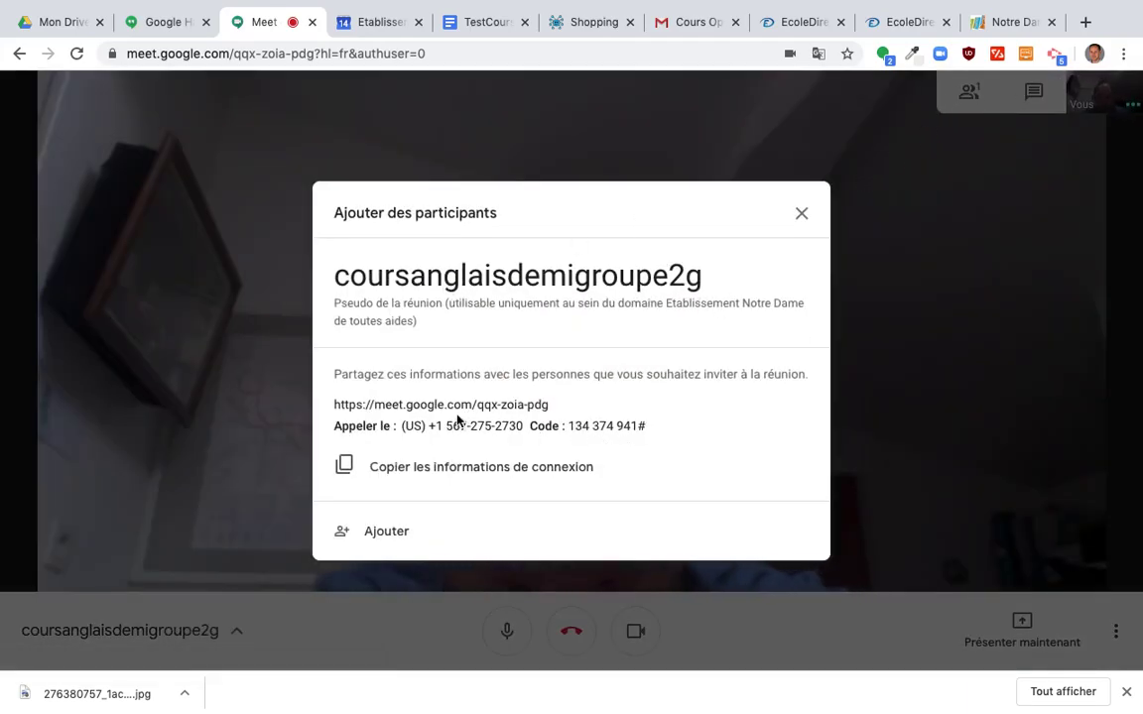
- Search for "2G" among the people to invite to the meeting, and close the invitation dialog
click(395, 534)
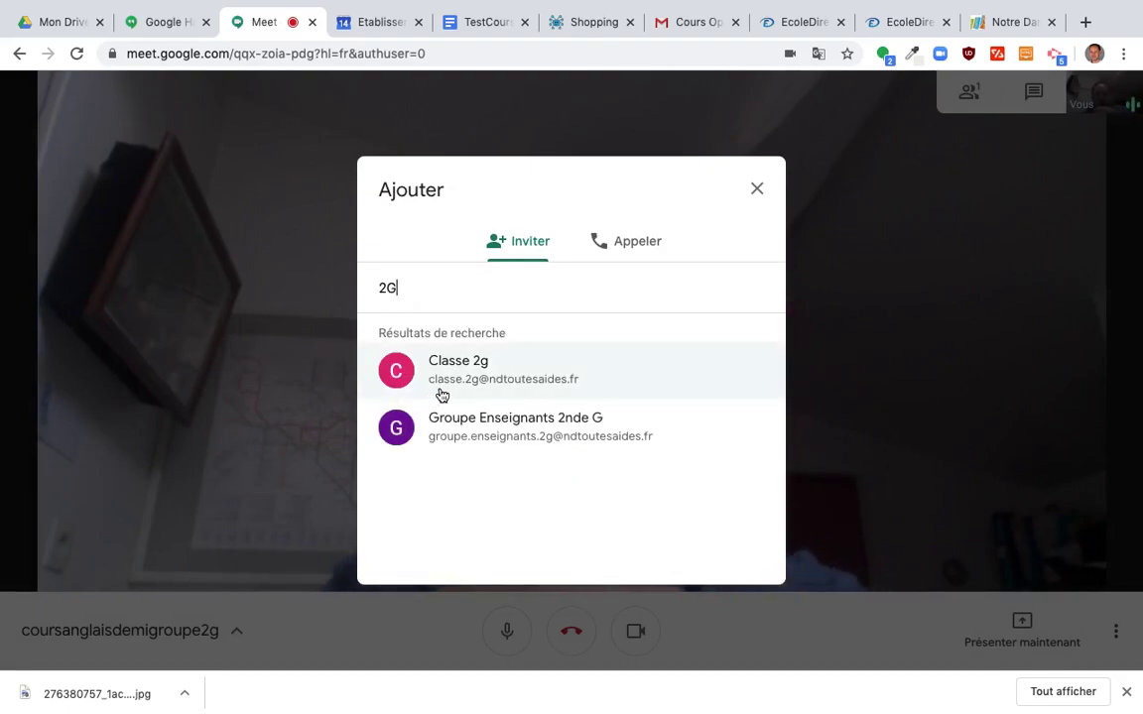
key(Return)
click(757, 191)
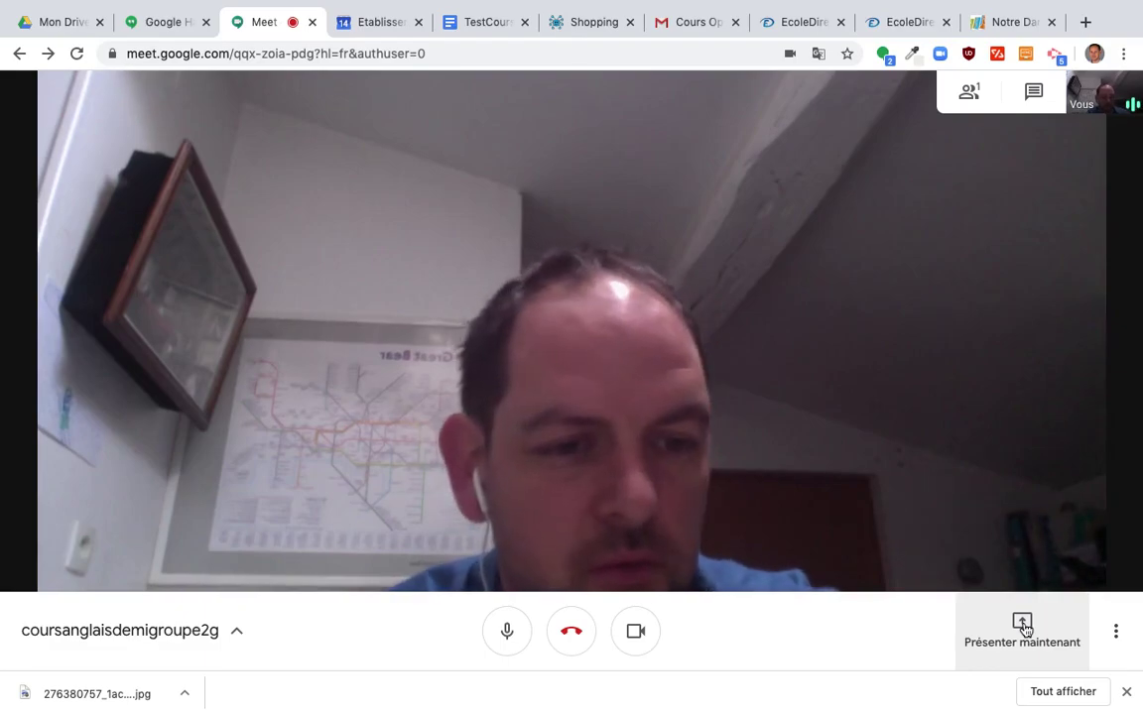
- Present the entire screen to the meeting's participants
click(1023, 627)
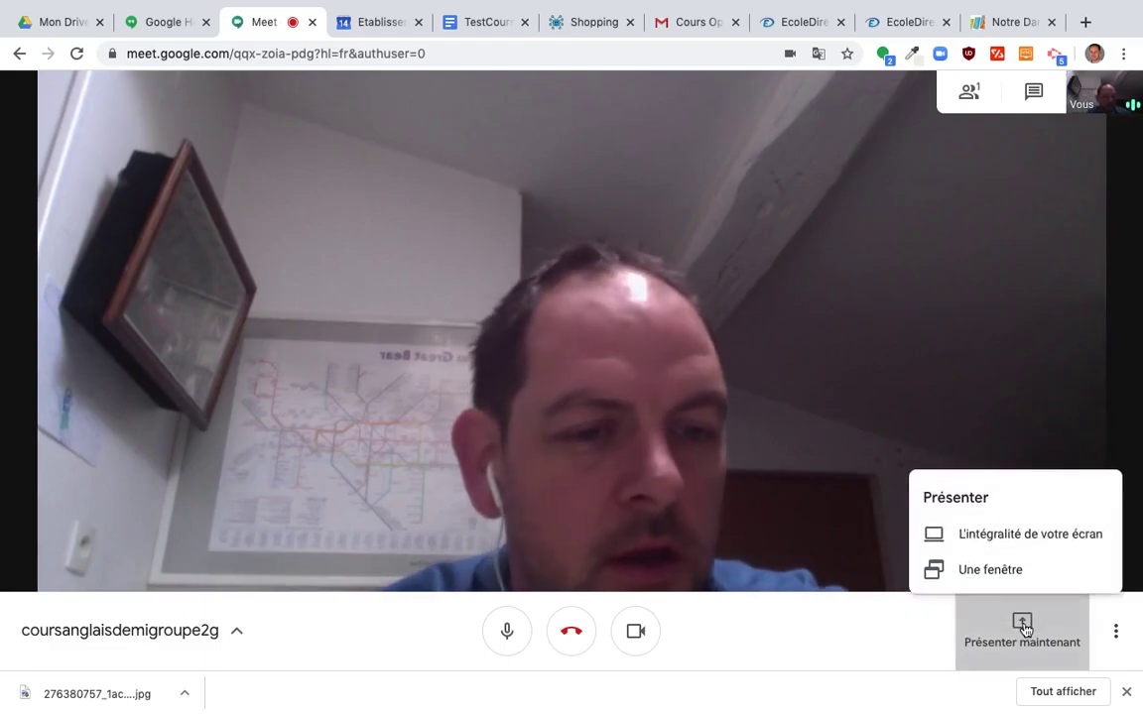
click(1001, 515)
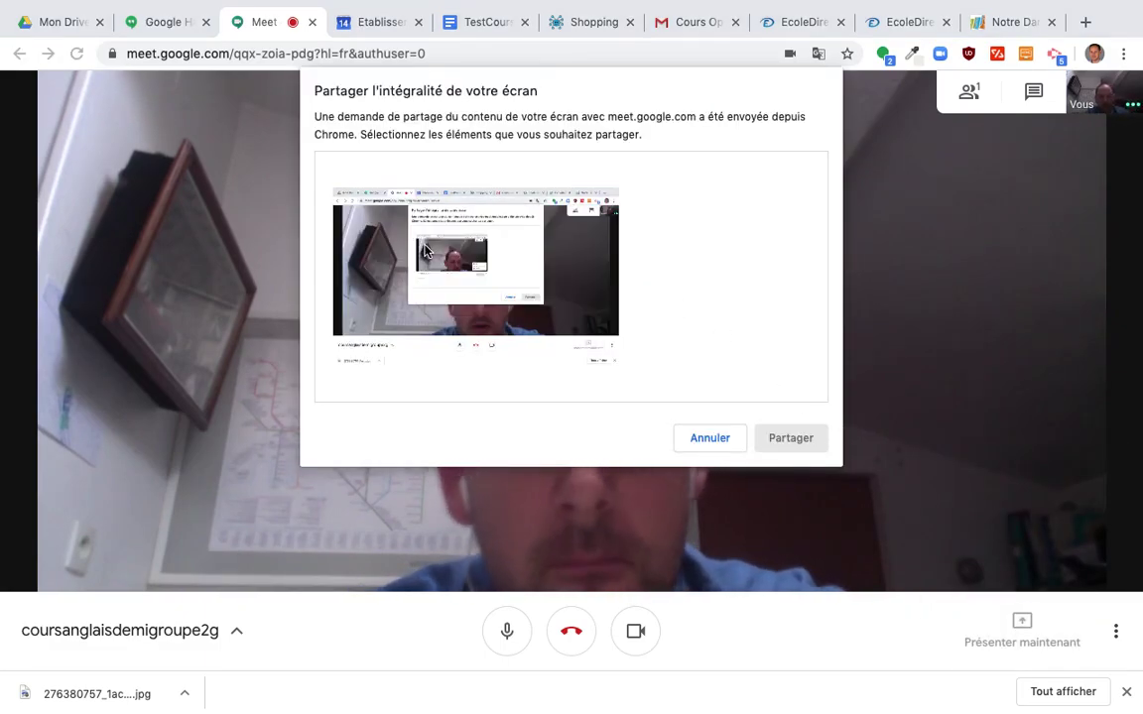
click(486, 253)
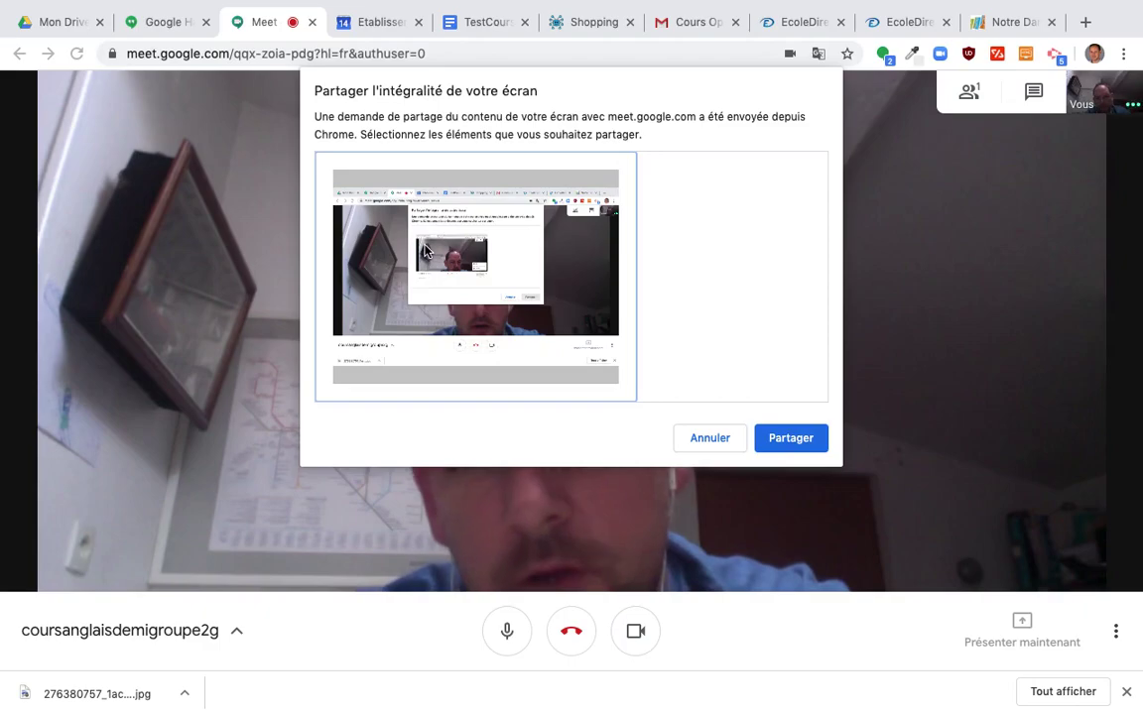
click(791, 439)
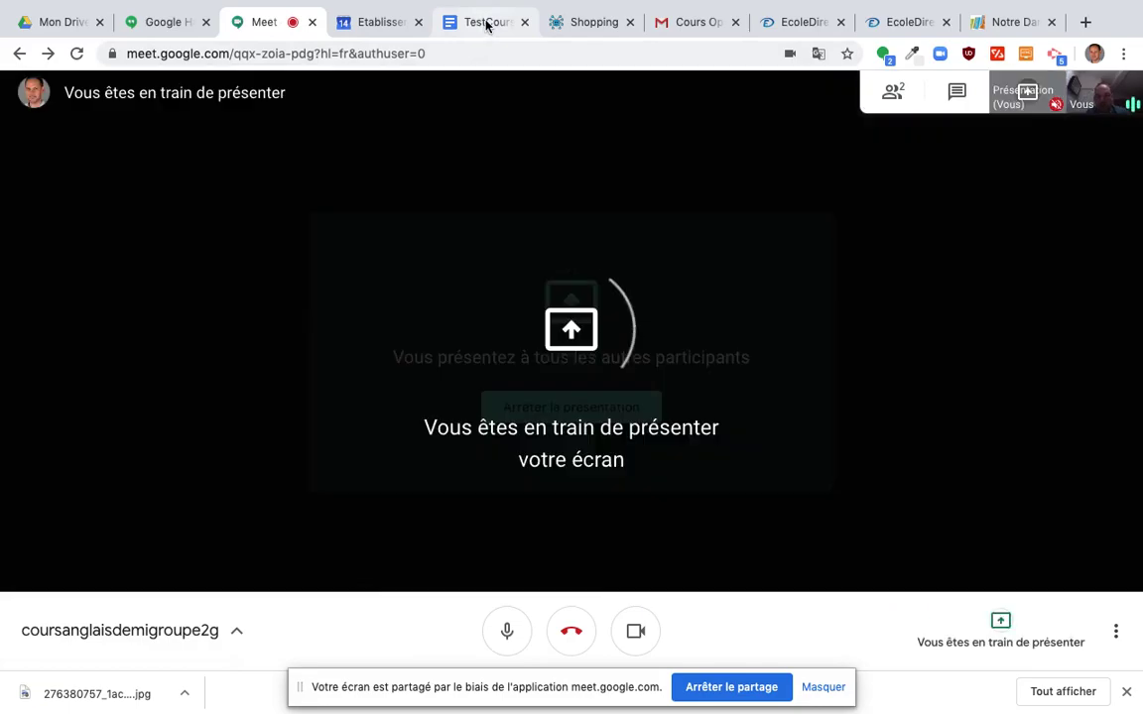
- Switch to the TestCoursEnLigne document in Google Docs and try to share it with "2G"
click(486, 23)
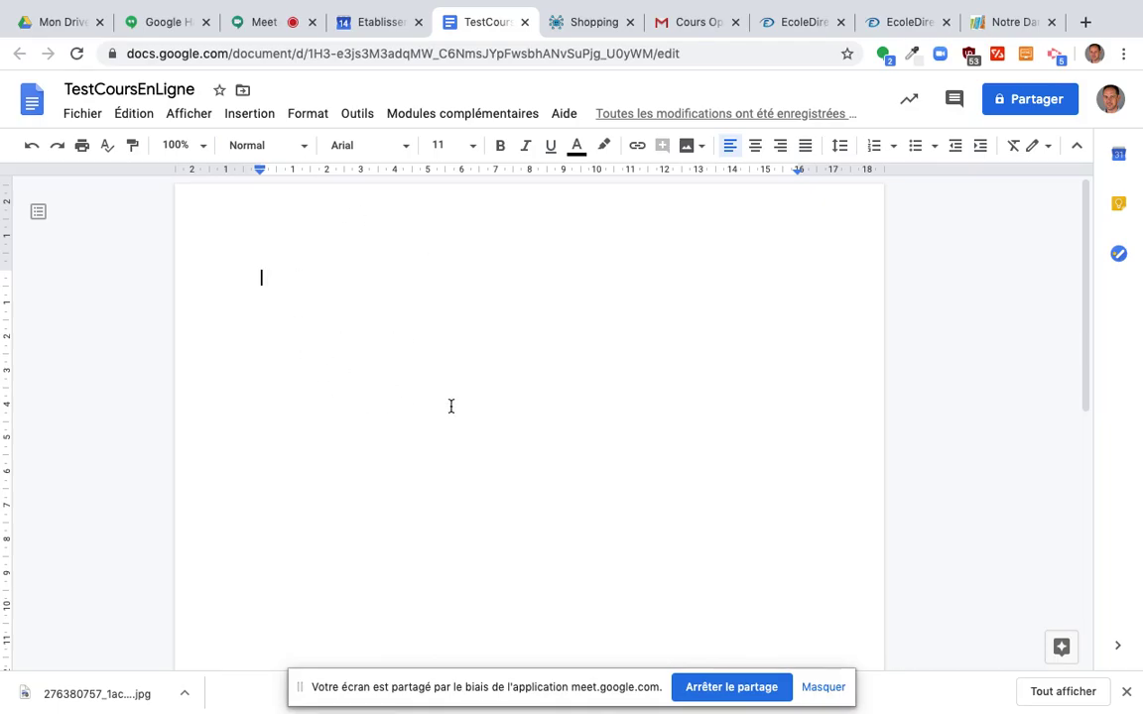
click(1044, 103)
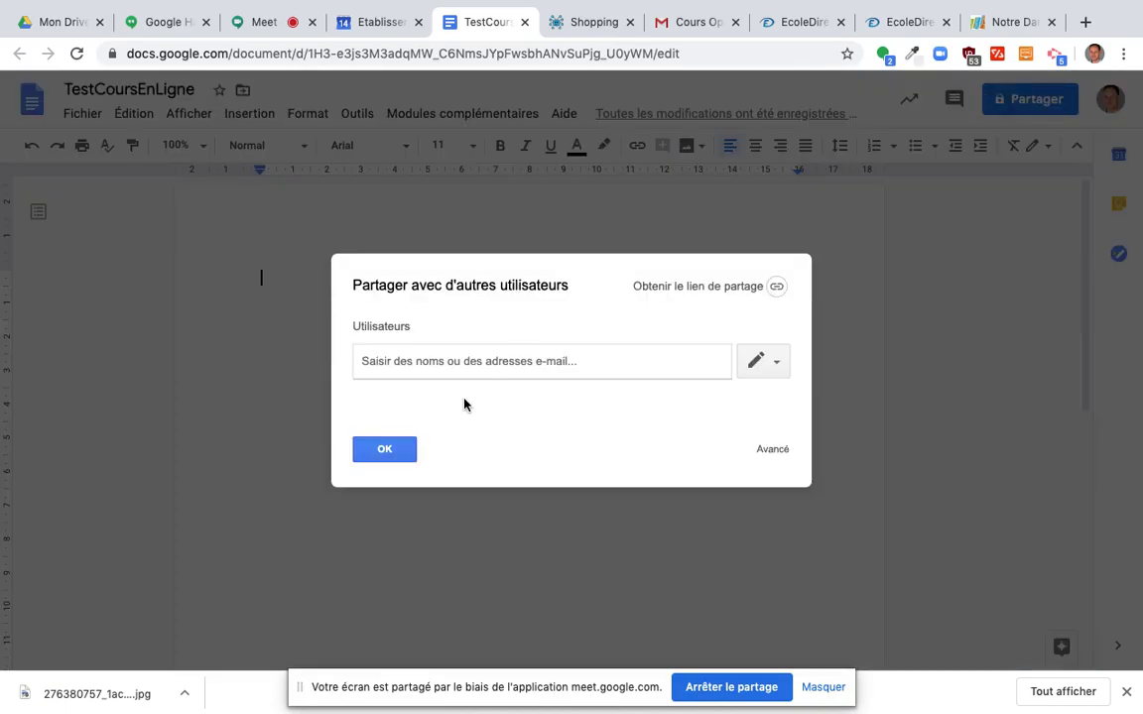
text(2G)
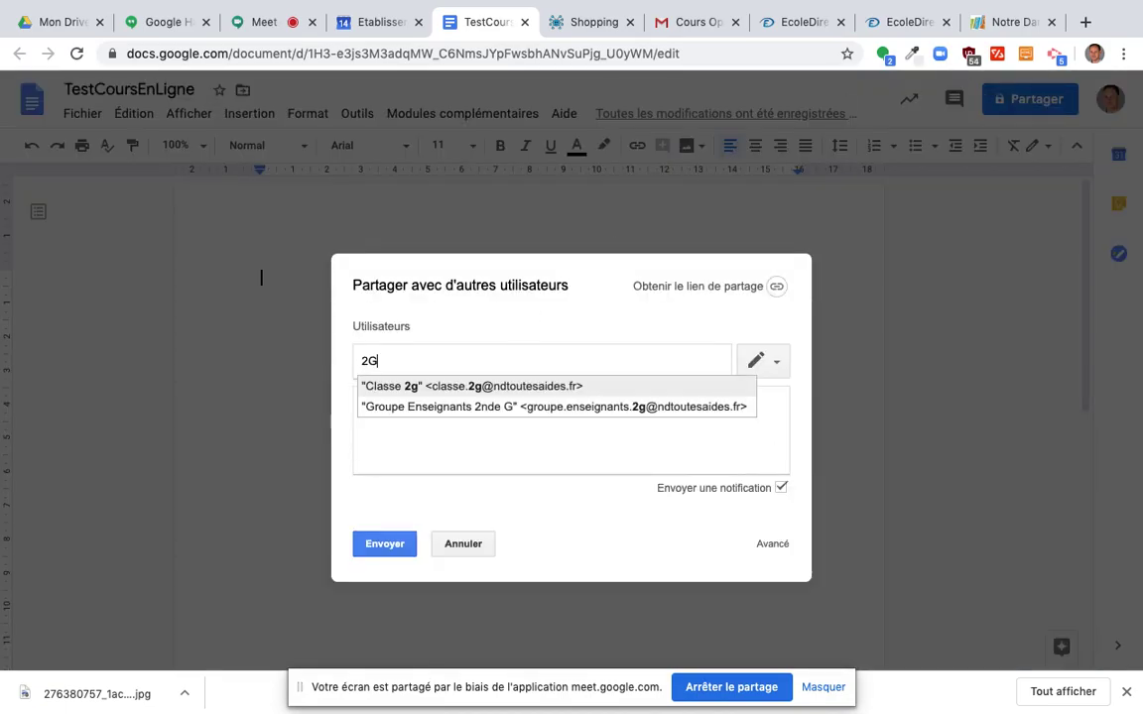
key(Down)
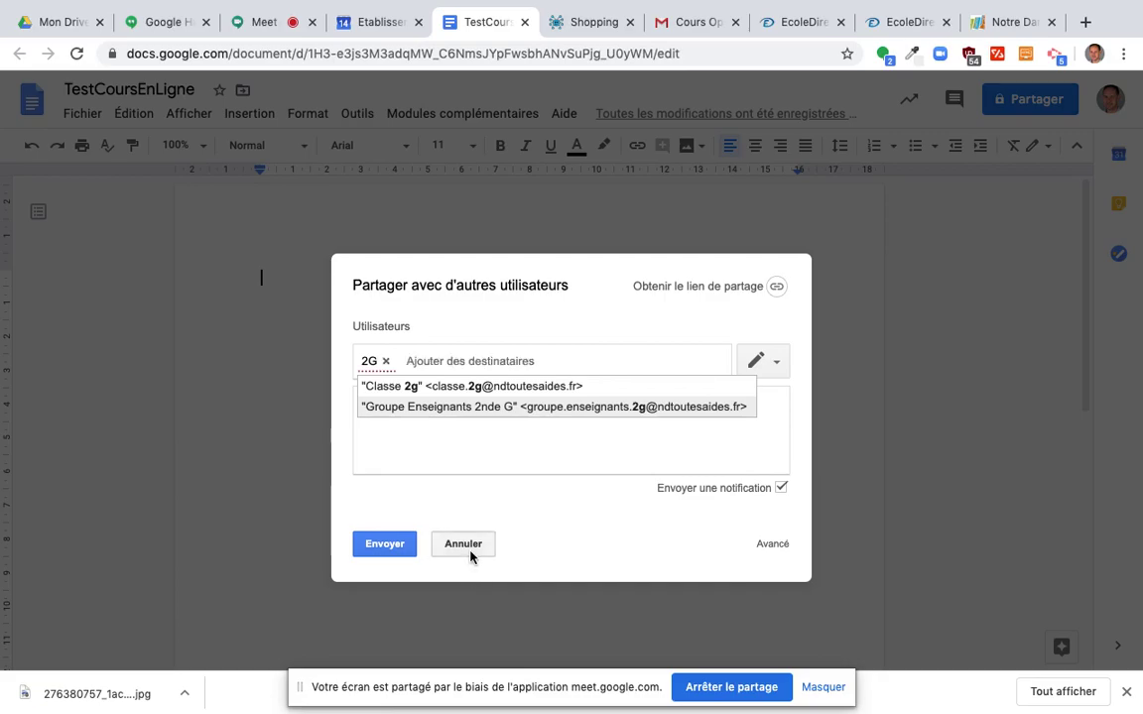
click(470, 556)
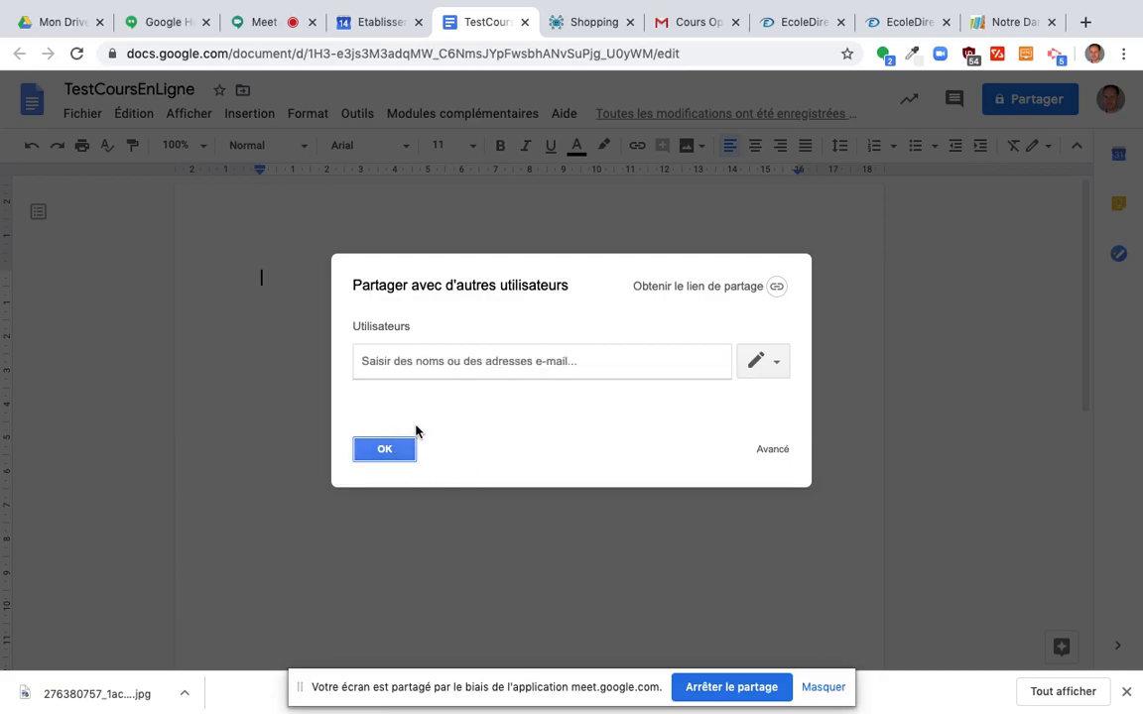
click(385, 451)
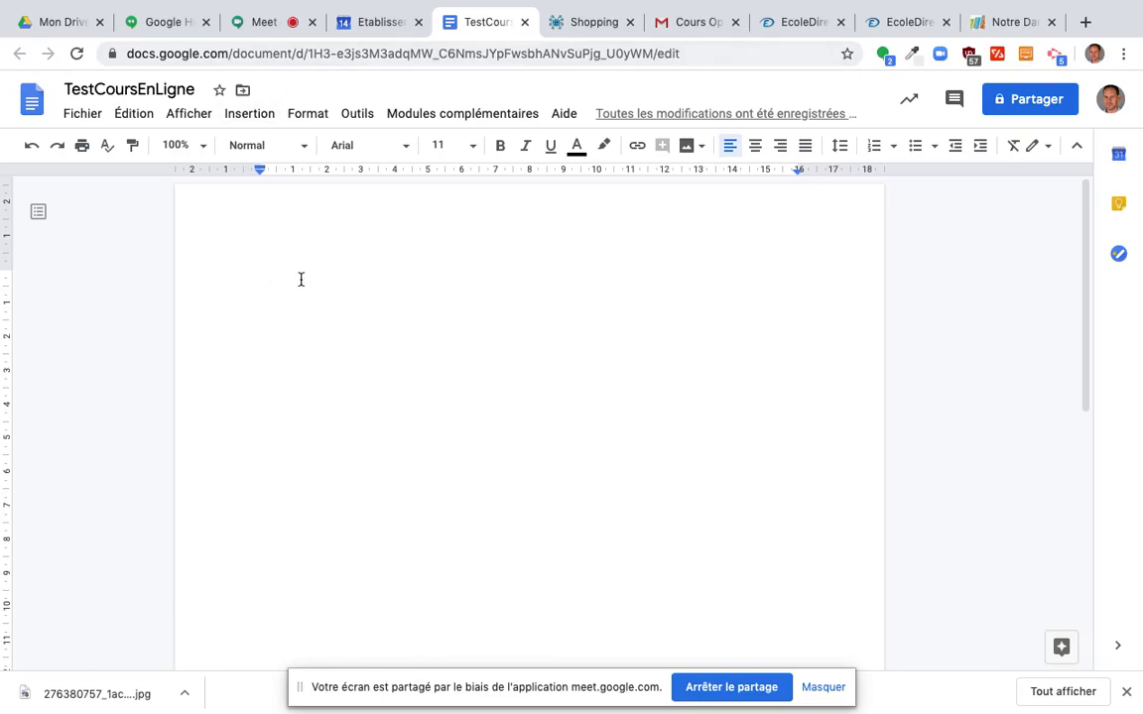
- Return to the Meet meeting and stop presenting the screen
click(250, 22)
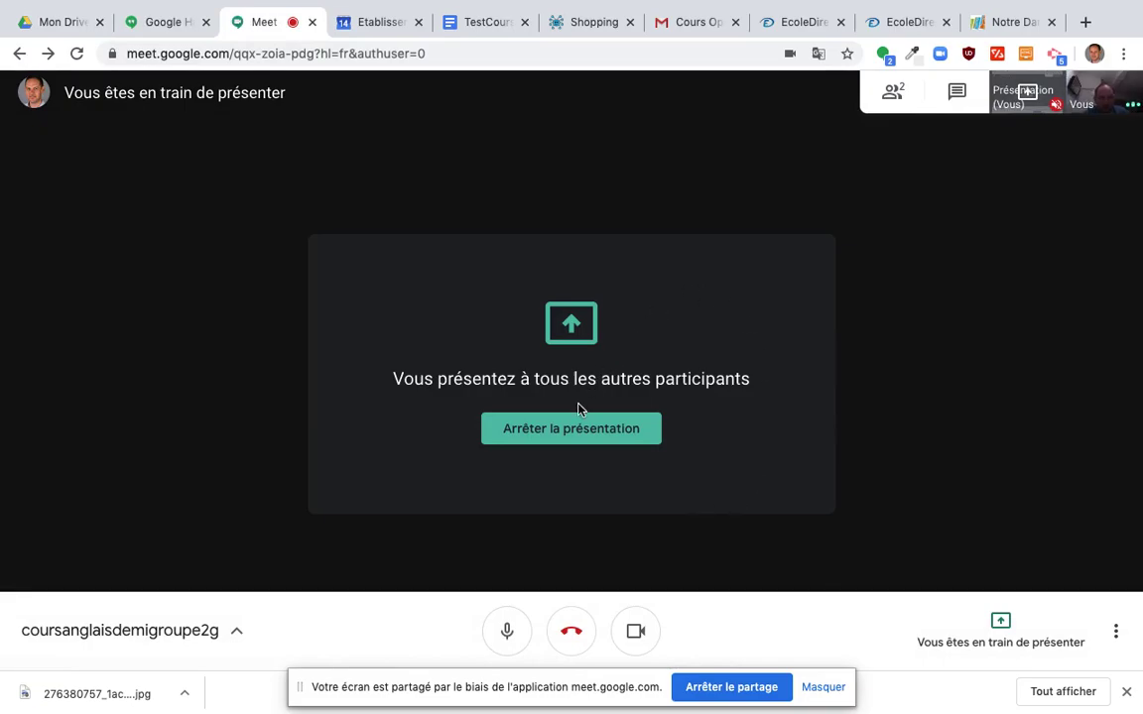
click(577, 433)
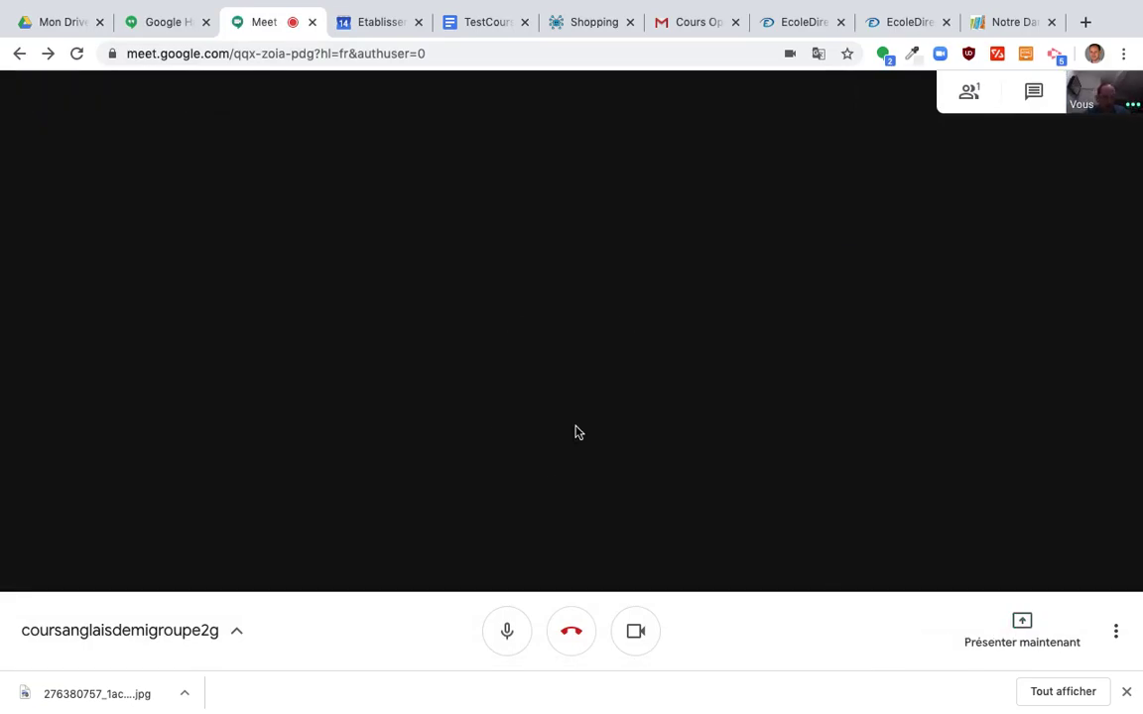
- View the meeting's chat and close it, and look at the TestCoursEnLigne document before returning to the meeting
click(1033, 96)
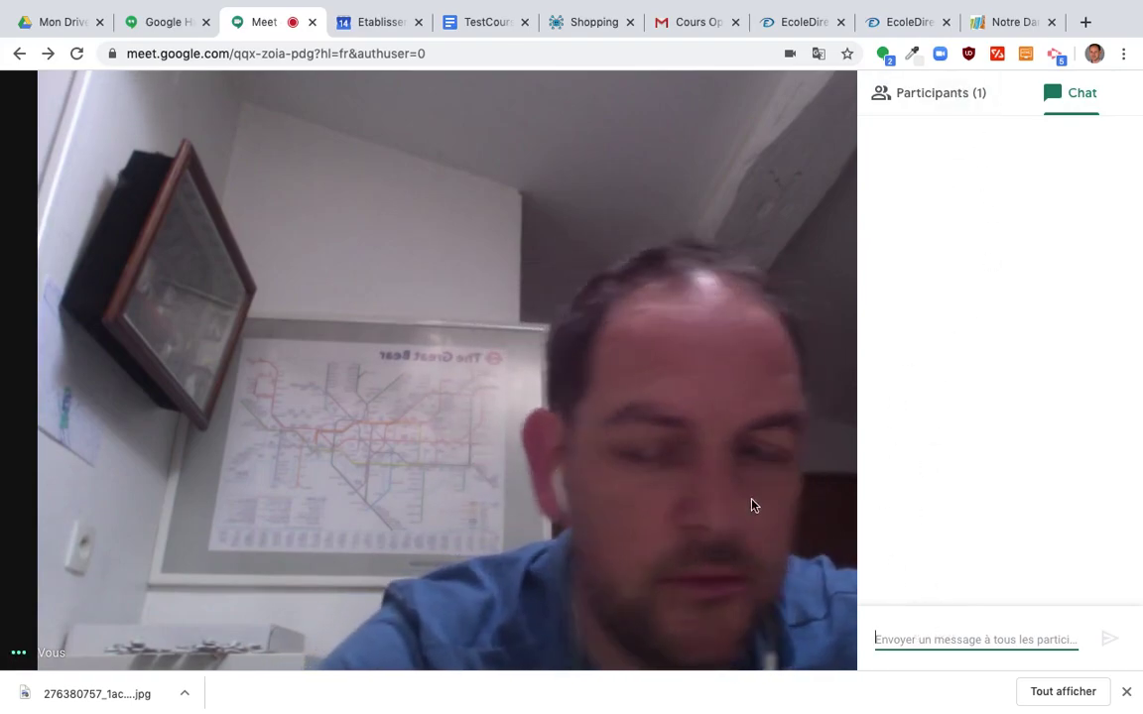
click(752, 505)
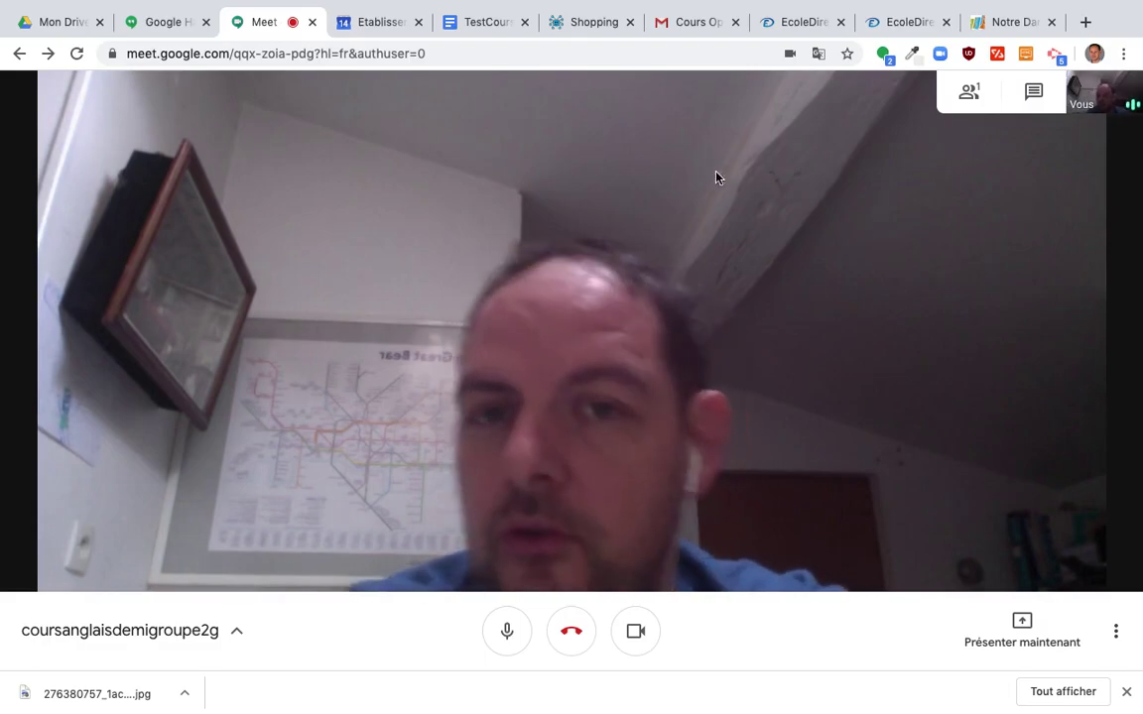
click(478, 22)
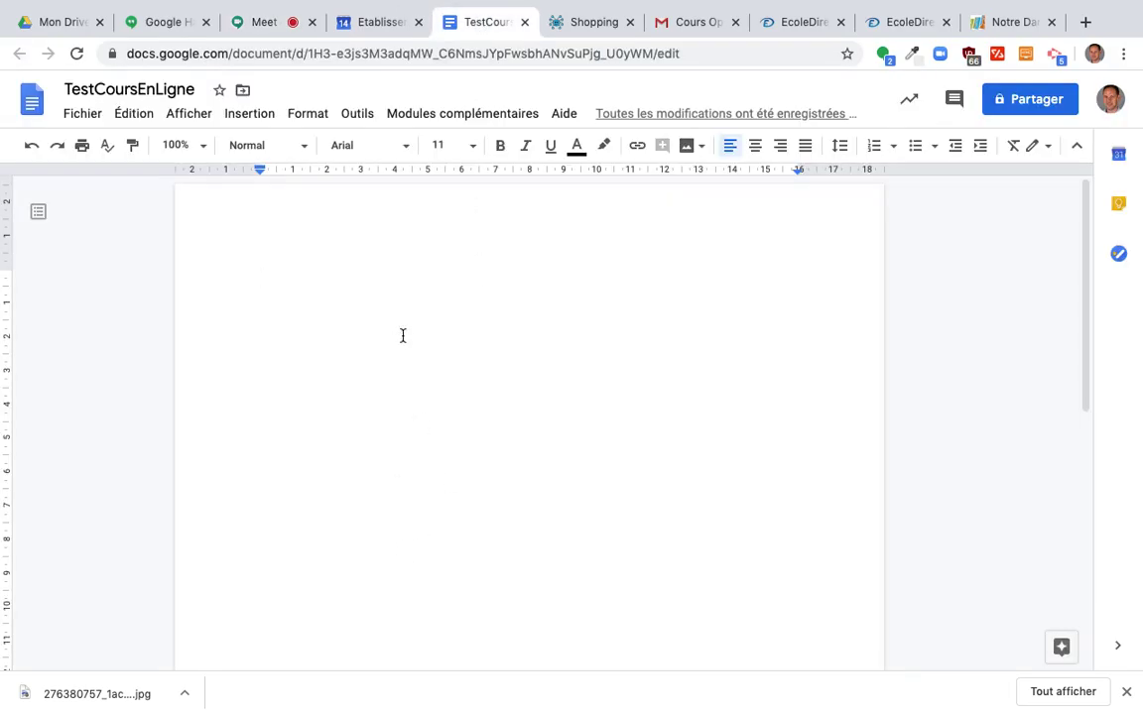
click(254, 24)
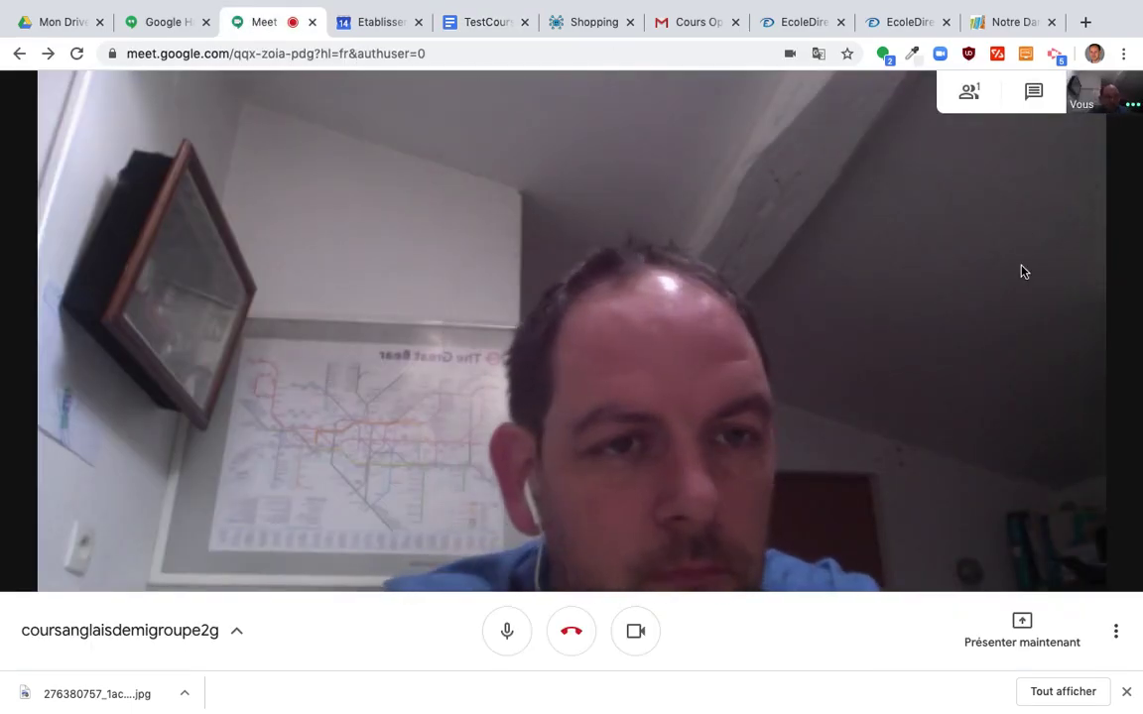